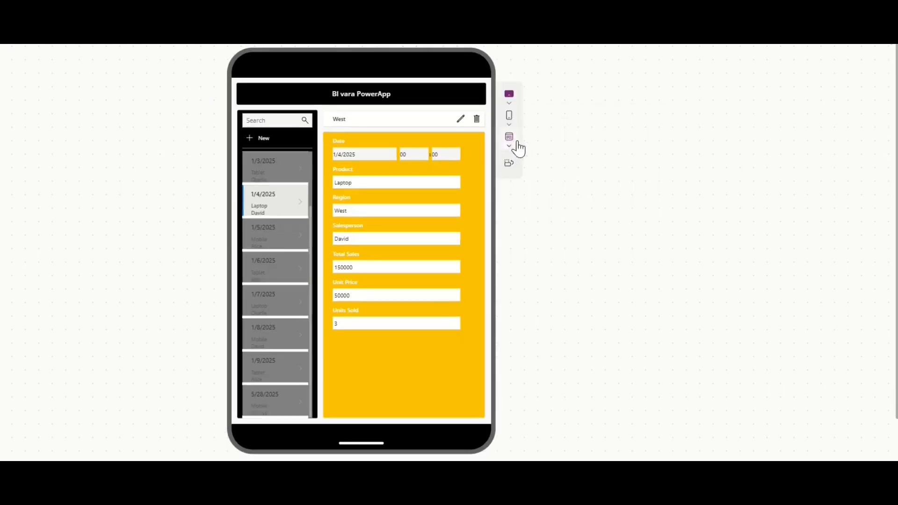
Step: Preview the sales app in the phone layout and look at the 1/4/2025 and 1/2/2025 record details
left_click(537, 177)
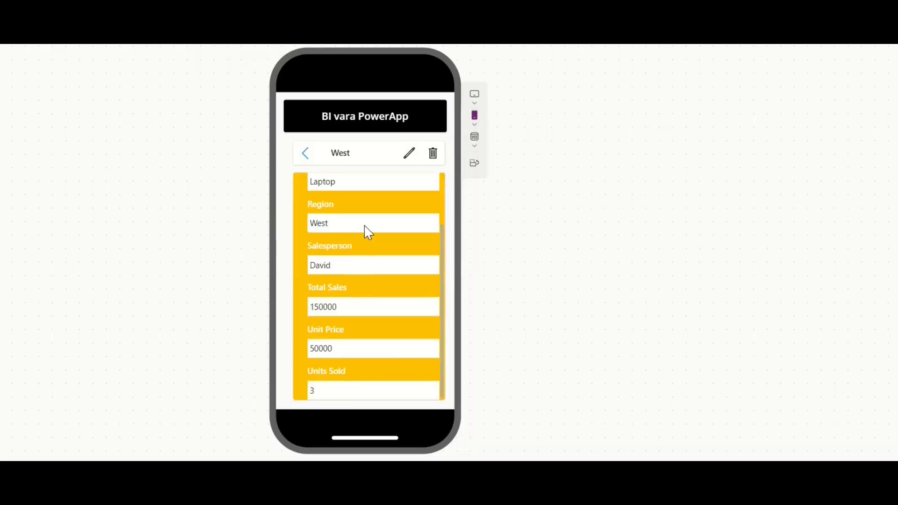
scroll(364, 233, "up", 3)
left_click(306, 159)
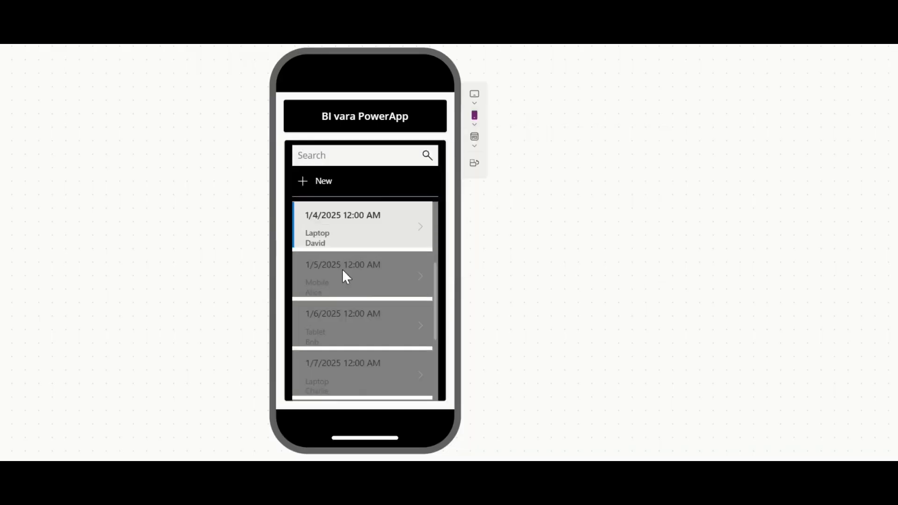
left_click(420, 226)
left_click(305, 153)
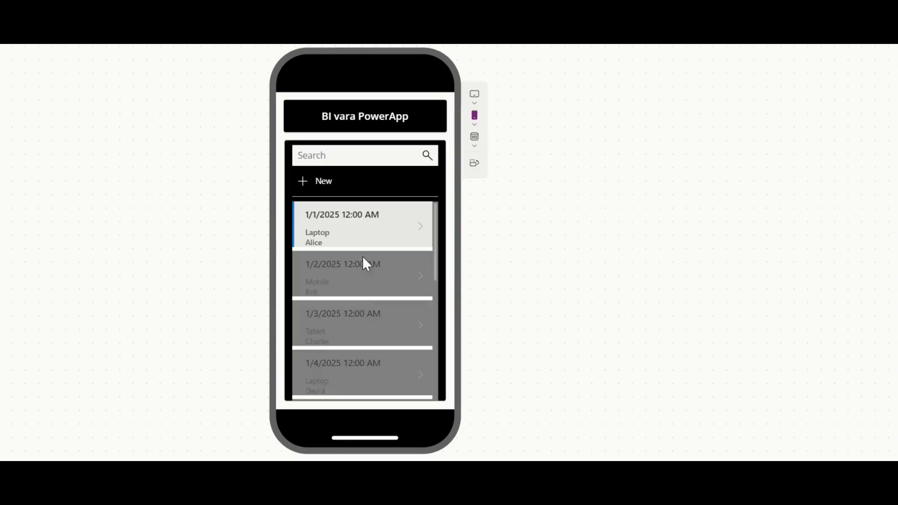
left_click(363, 279)
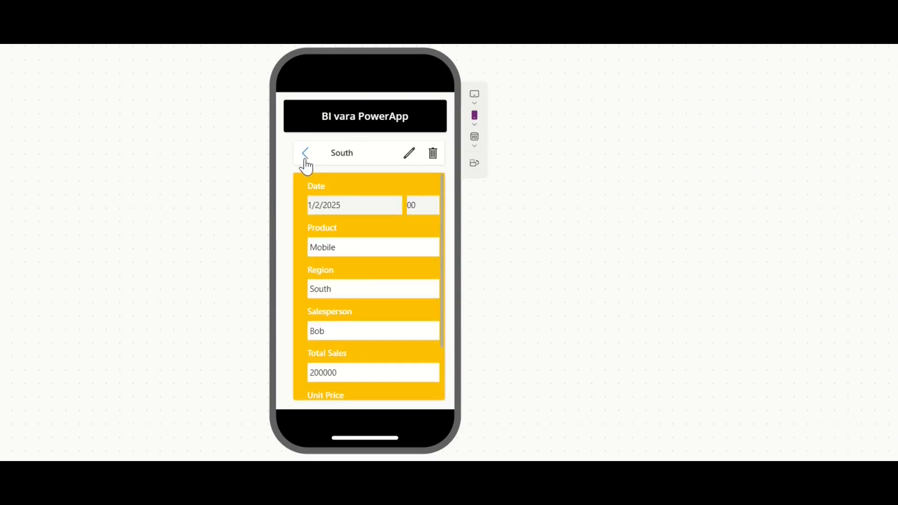
left_click(305, 158)
Step: Preview the app in the tablet layout and look through the 1/7/2025 and 1/8/2025 records
left_click(474, 95)
left_click(515, 140)
left_click(286, 207)
left_click(290, 233)
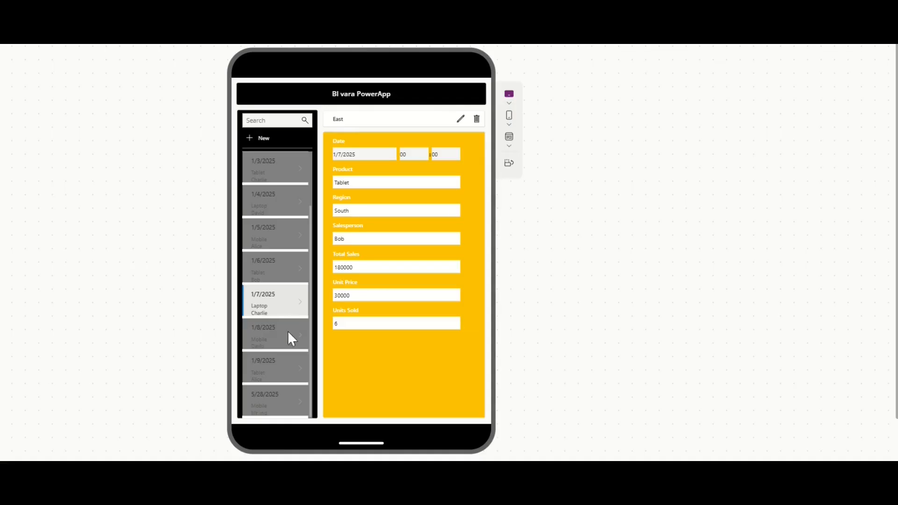
left_click(288, 339)
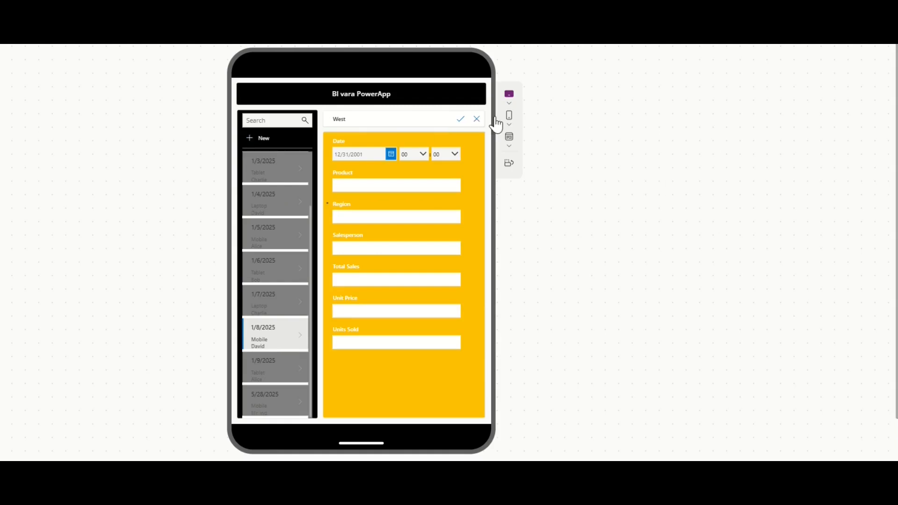
left_click(476, 119)
left_click(509, 147)
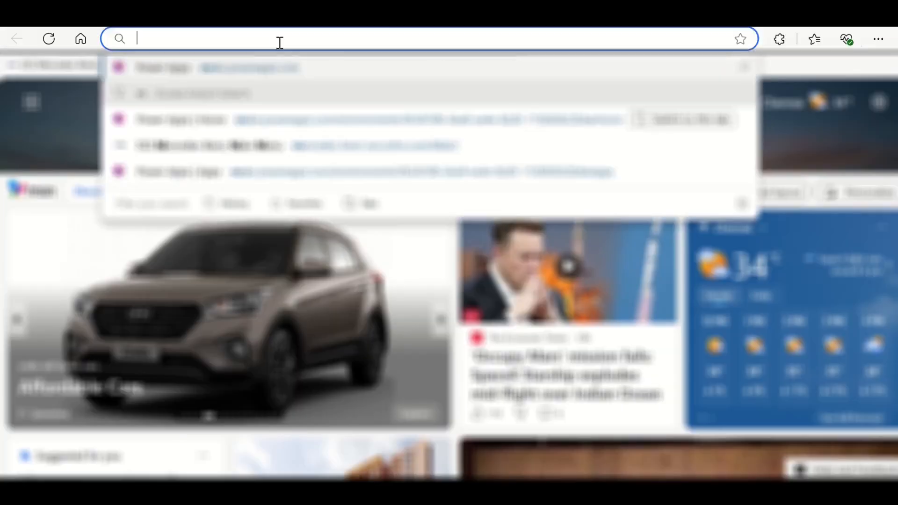
Step: Go to make.powerapps.com and start creating an app from data with an Excel or .CSV file
type("make.powerapps.com")
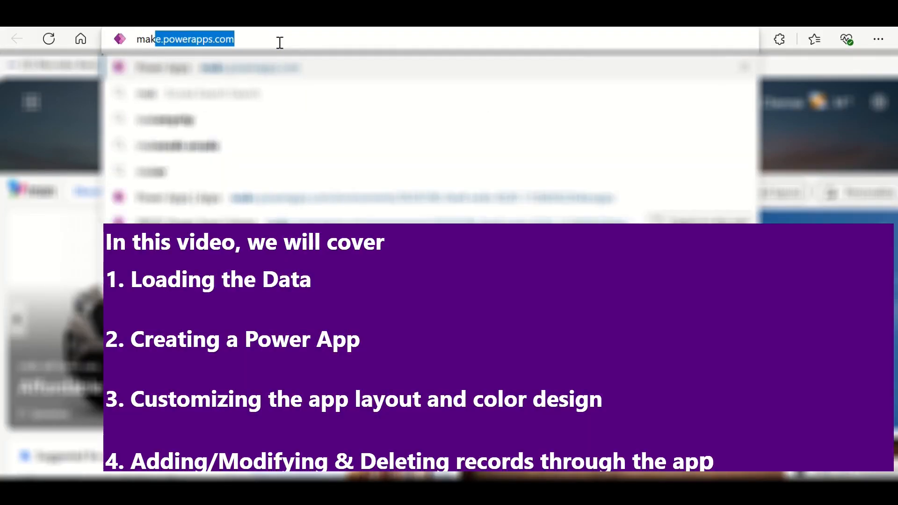
key("Return")
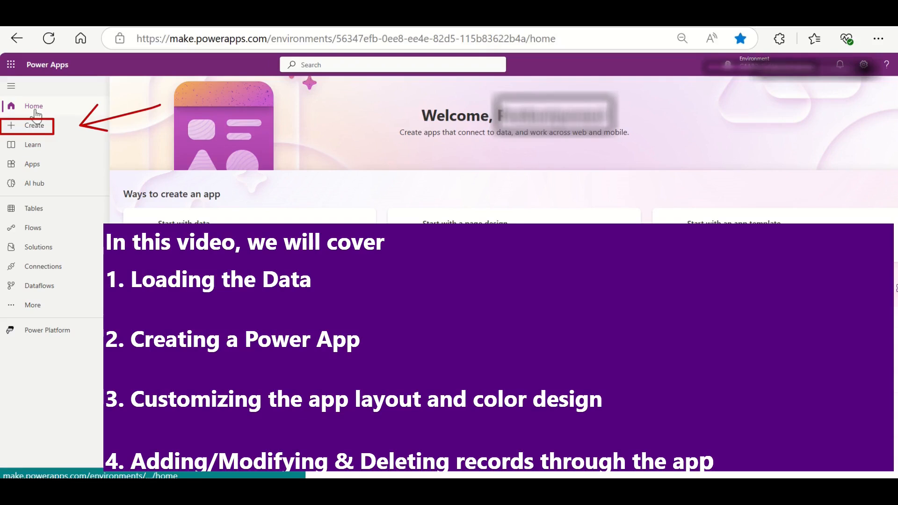
left_click(39, 133)
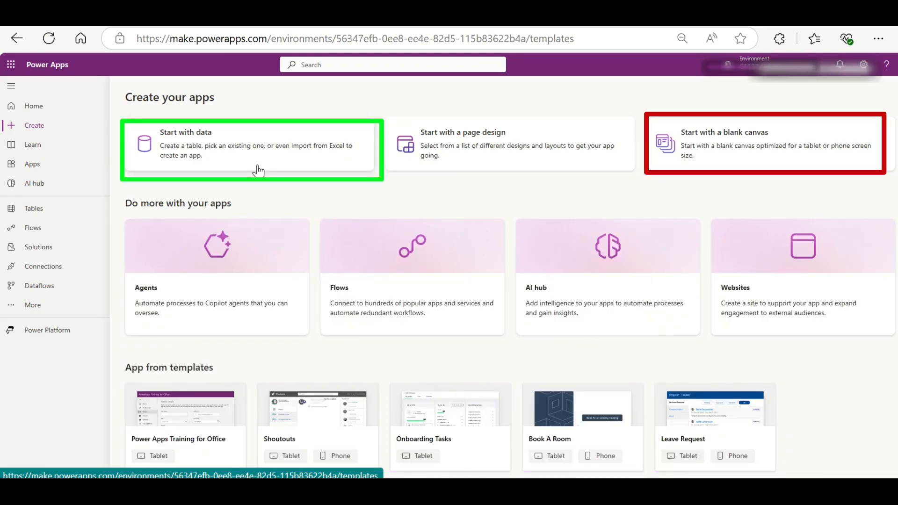
left_click(243, 134)
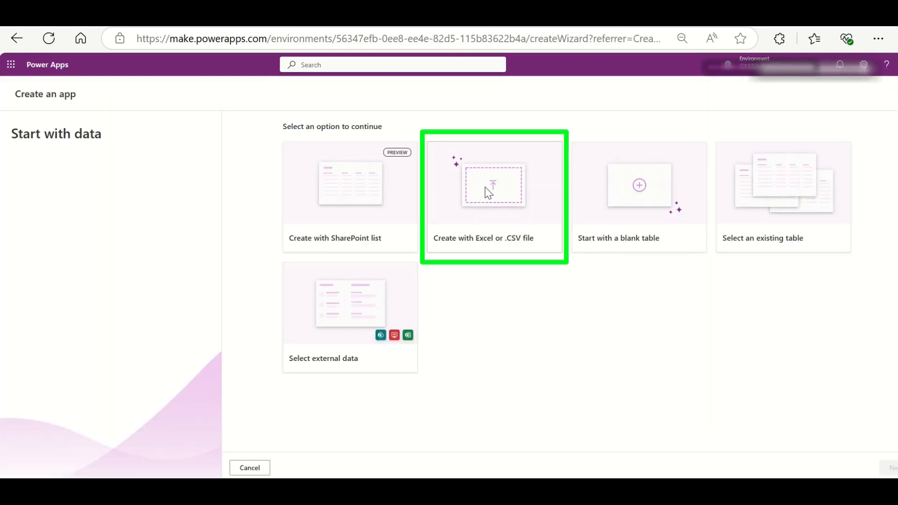
left_click(489, 193)
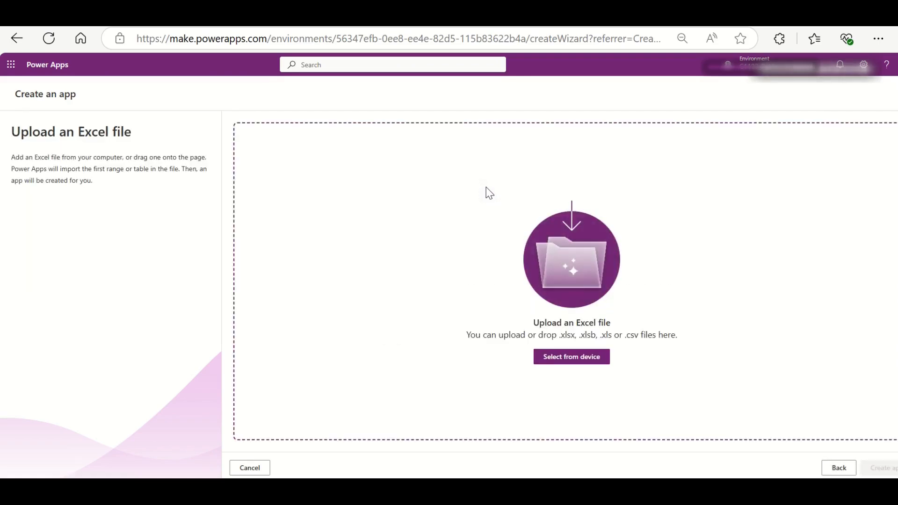
Step: Upload BIvara_Sample_SalesData.csv from the device as the app's data source
left_click(567, 357)
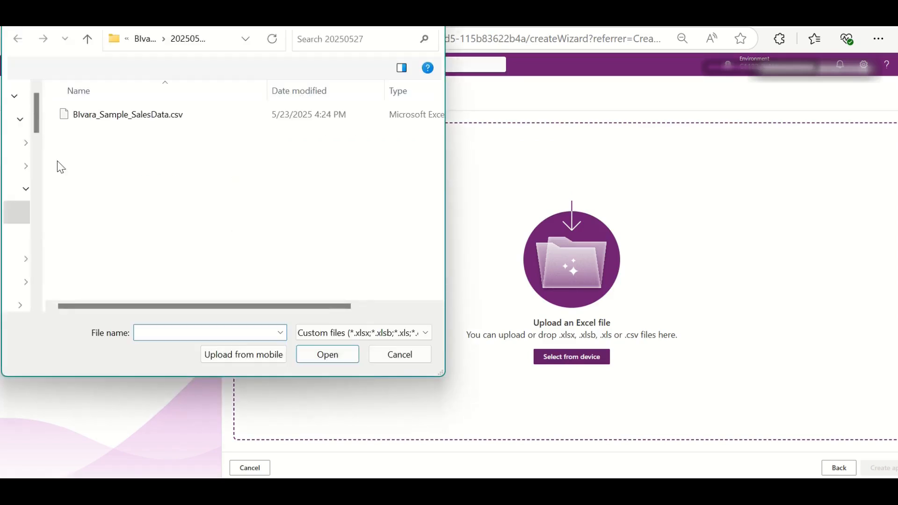
left_click(108, 120)
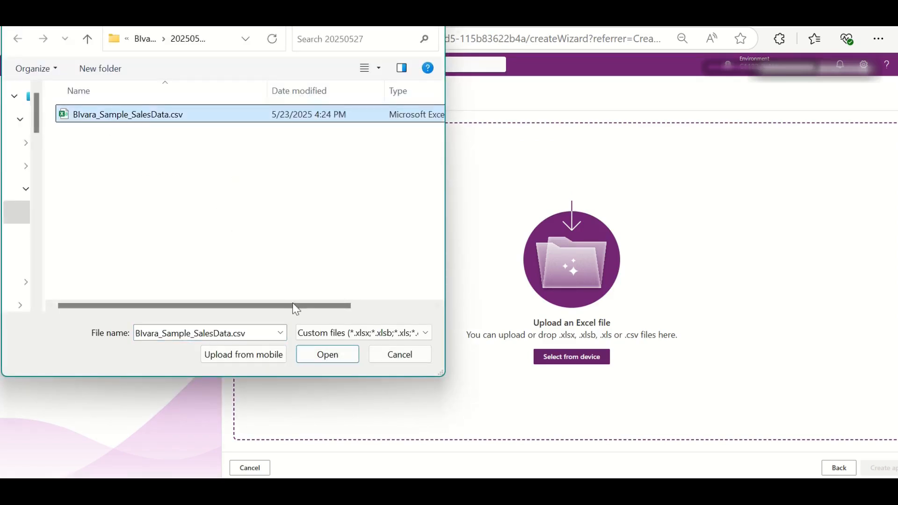
left_click(324, 361)
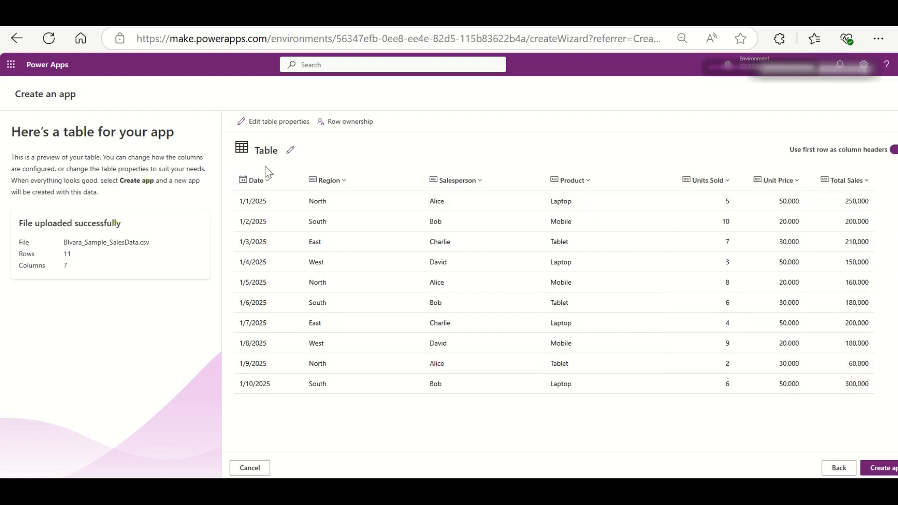
Step: Set the table's display name to "BIvara Sales data", save it, and create the app from the table
left_click(290, 150)
left_click(258, 214)
left_click_drag(257, 214, 184, 219)
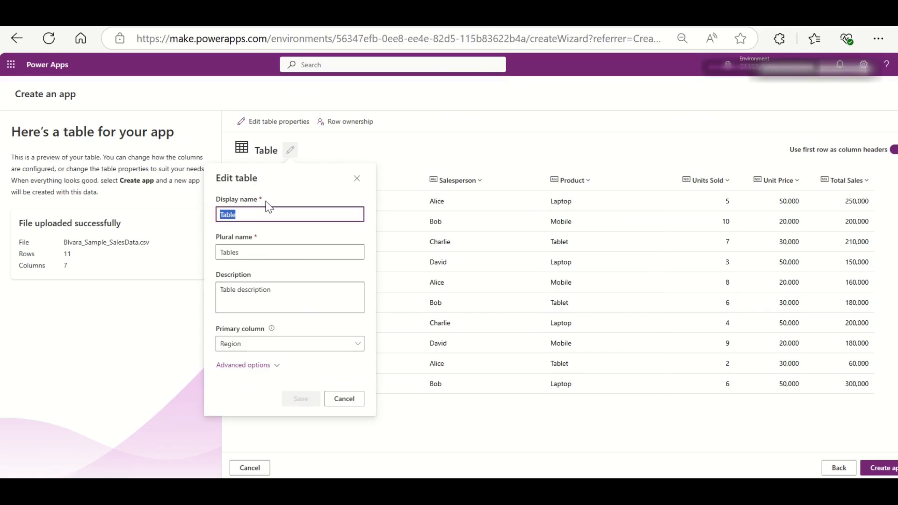
type("Blvara Sales data")
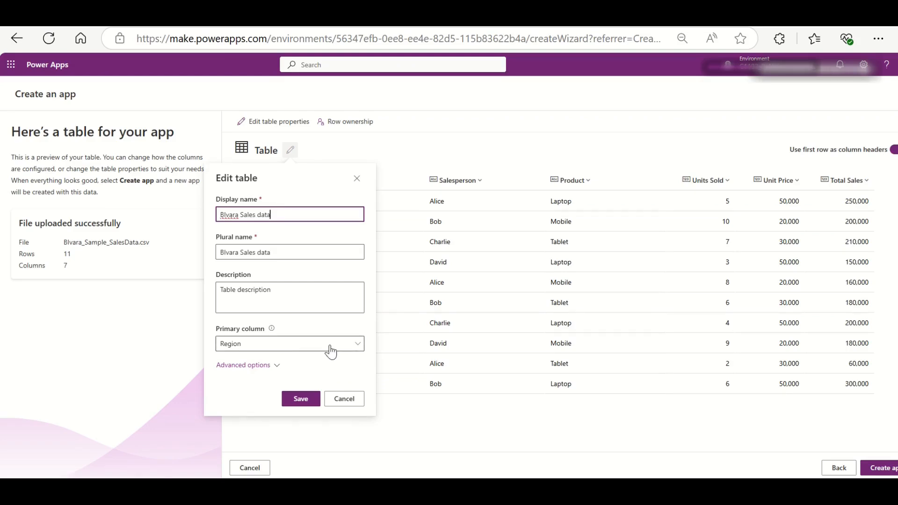
left_click(273, 366)
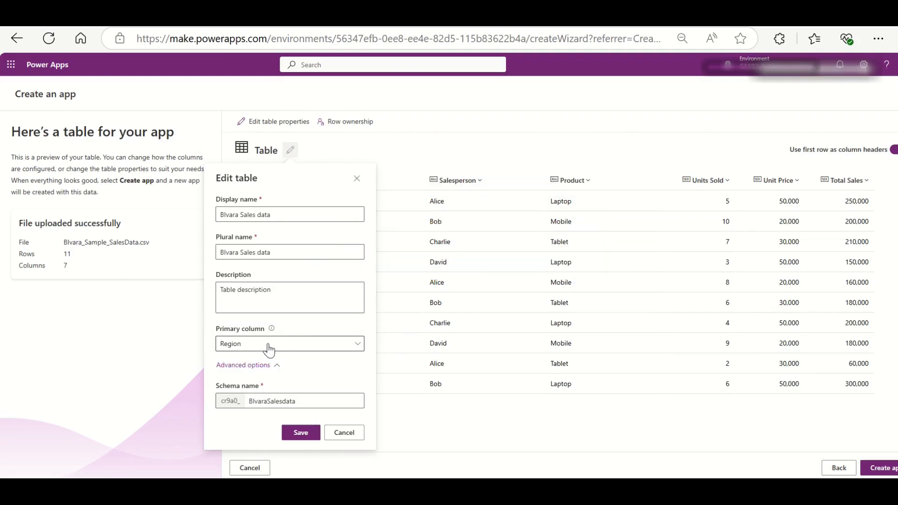
left_click(302, 434)
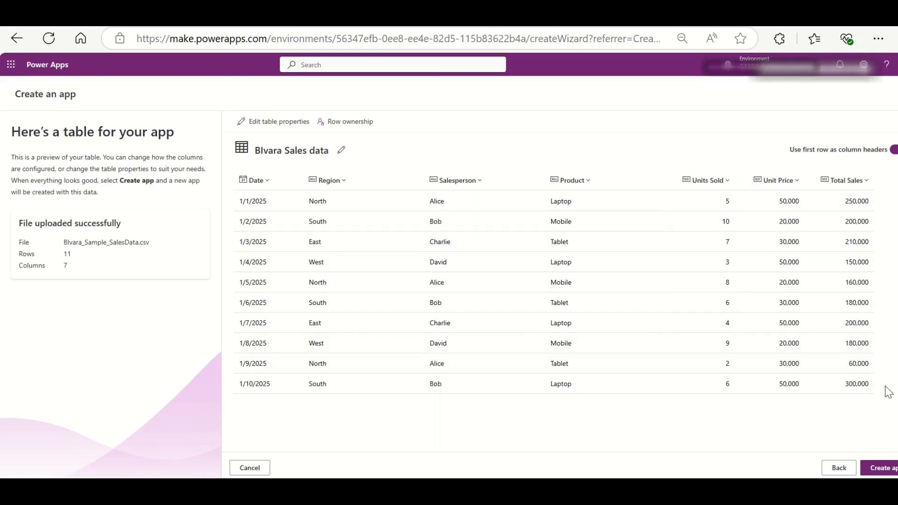
left_click(873, 470)
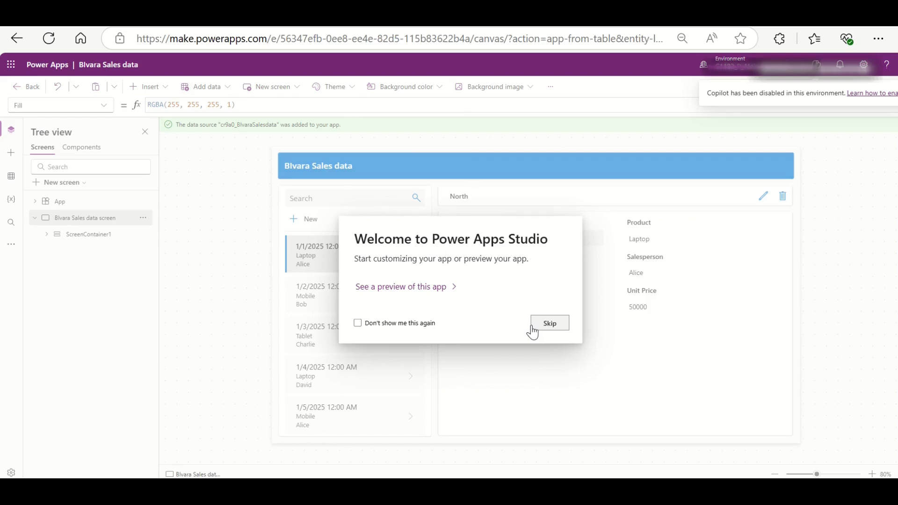
Step: Preview the generated app, return to the editor and dismiss the introductory tips
left_click(415, 287)
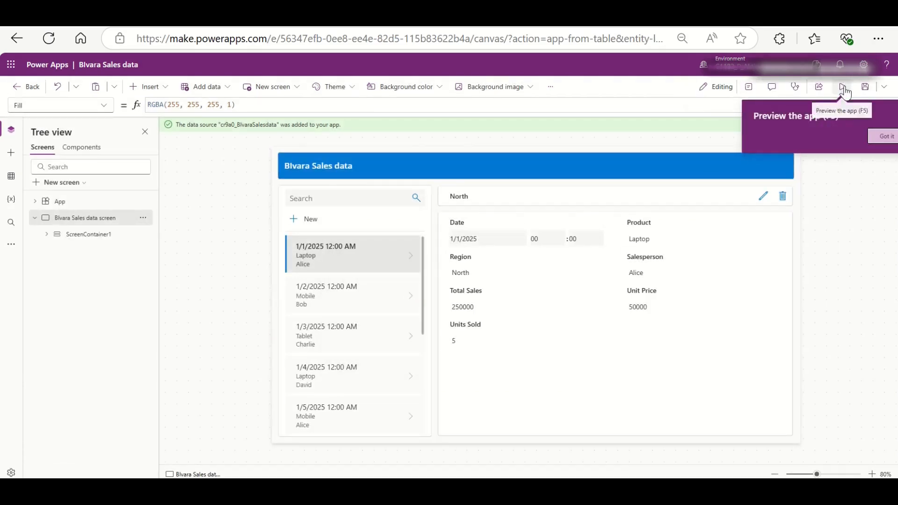
left_click(843, 89)
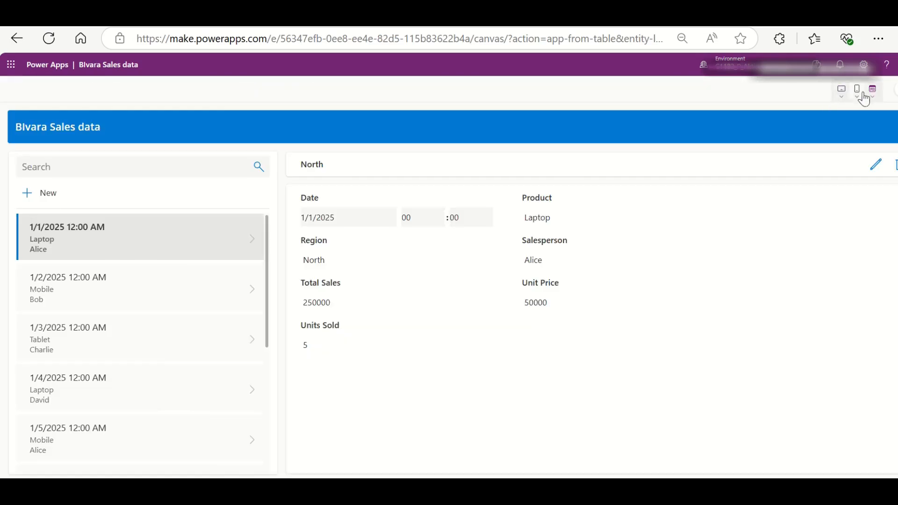
key("Escape")
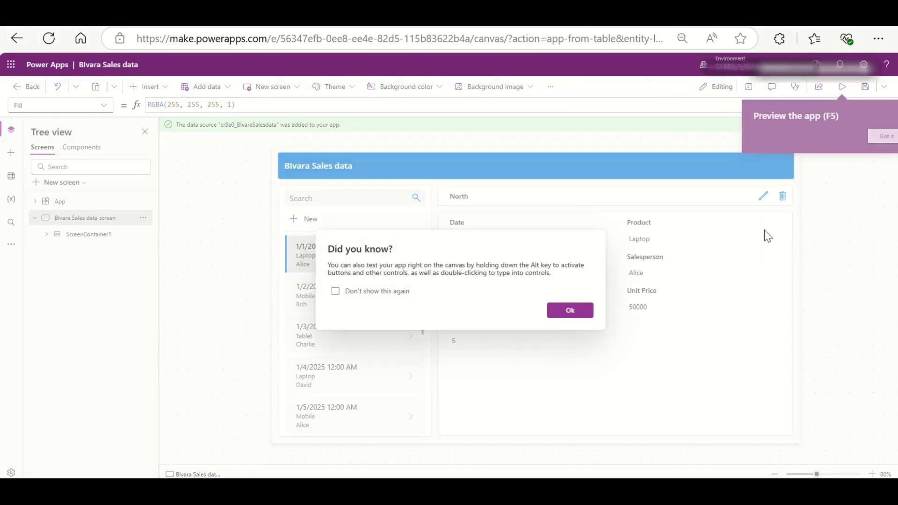
left_click(569, 309)
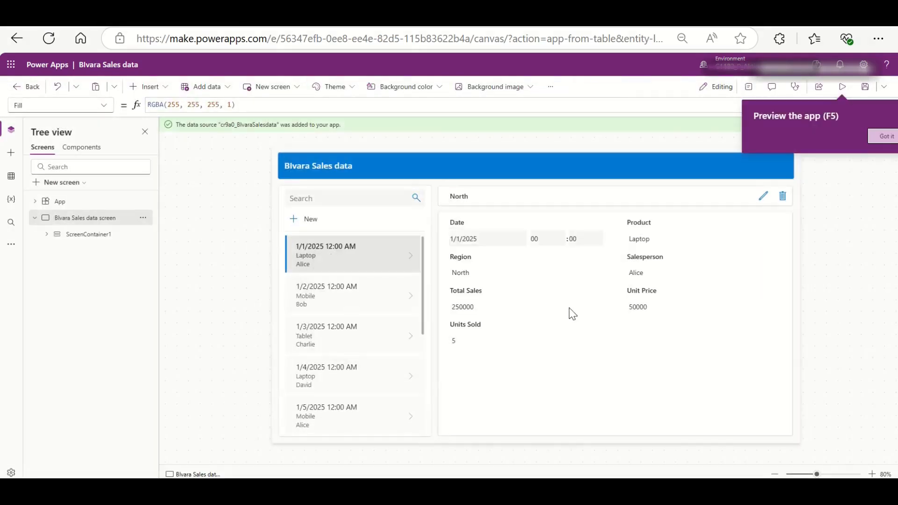
left_click(883, 136)
Step: Show the header label's properties and replace its text formula with "BIvara Sales"
left_click(481, 171)
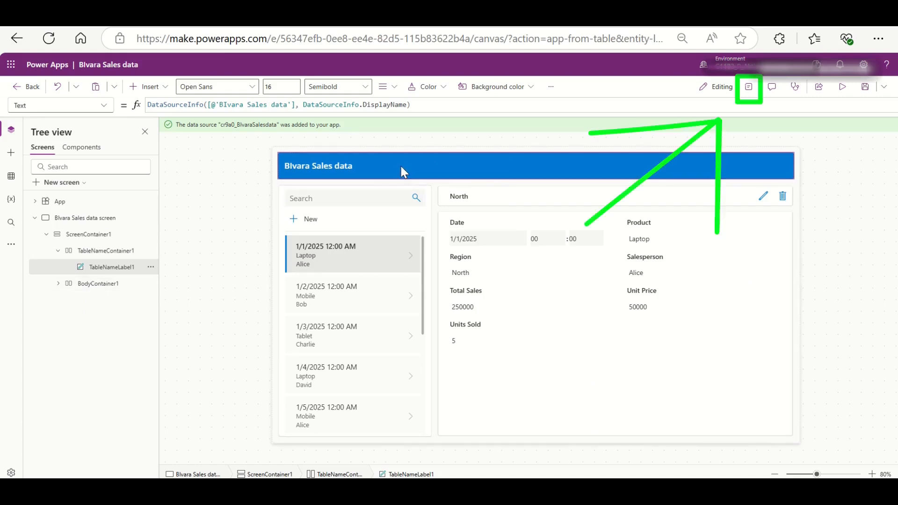
left_click(749, 89)
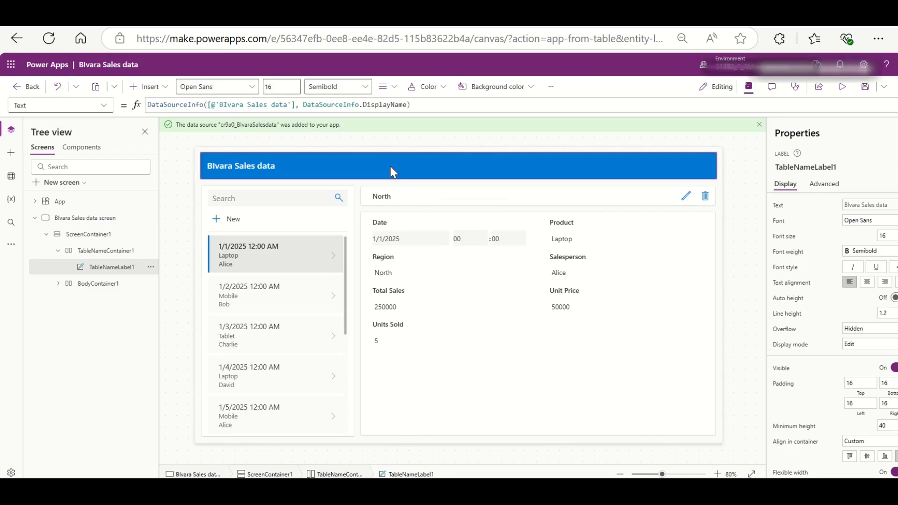
left_click(863, 208)
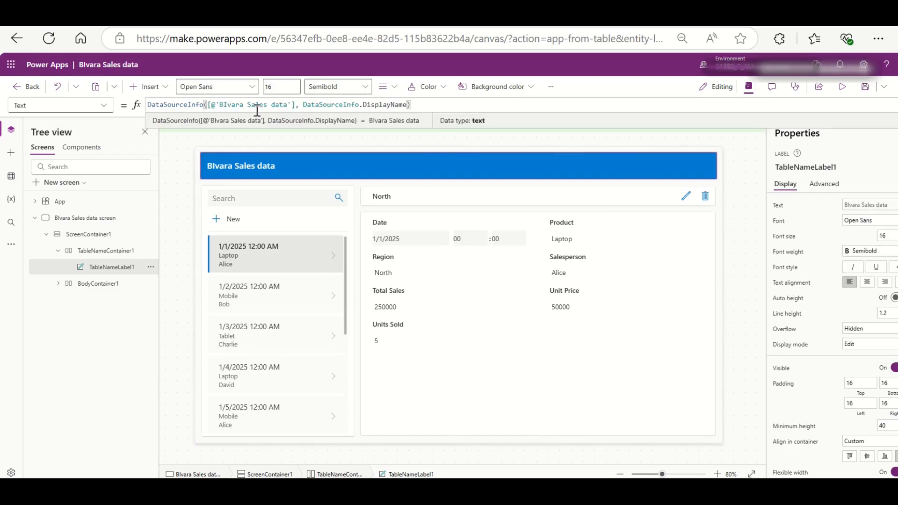
key("ctrl+a")
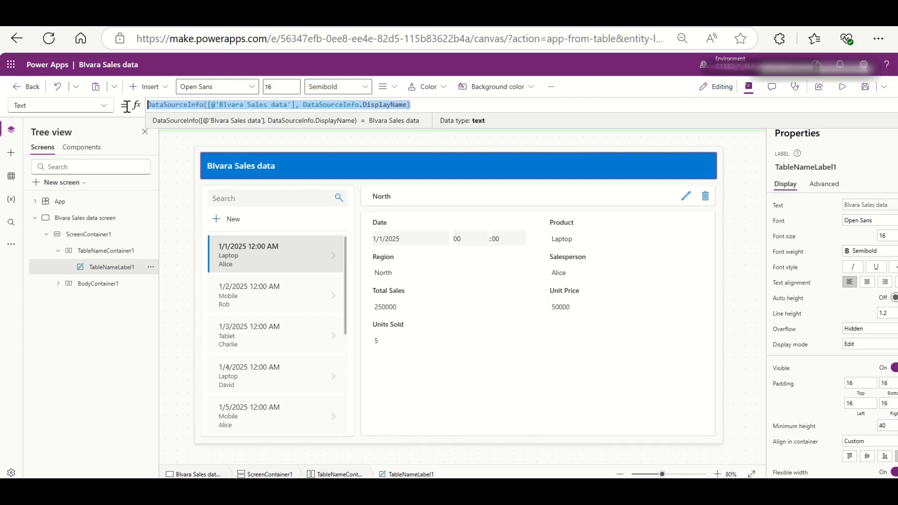
right_click(639, 180)
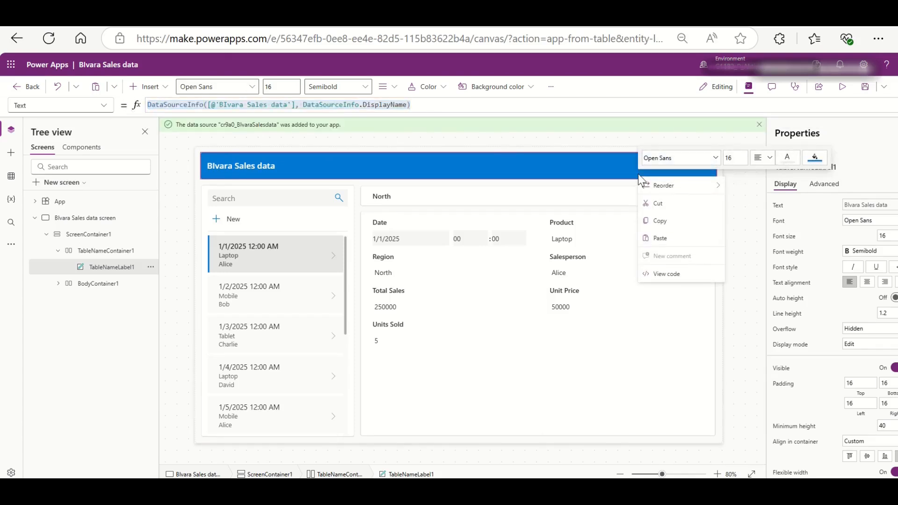
left_click(422, 106)
key("ctrl+a")
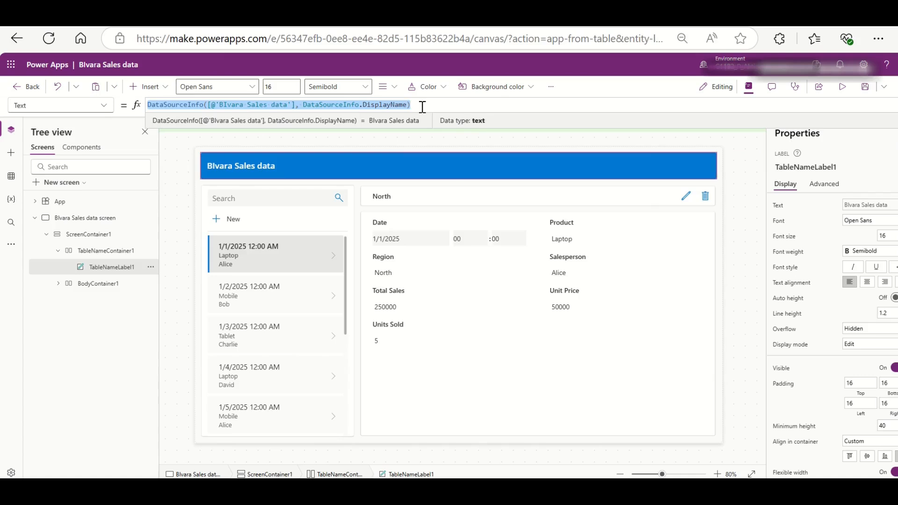
key("BackSpace")
type("\"\"")
type("BI")
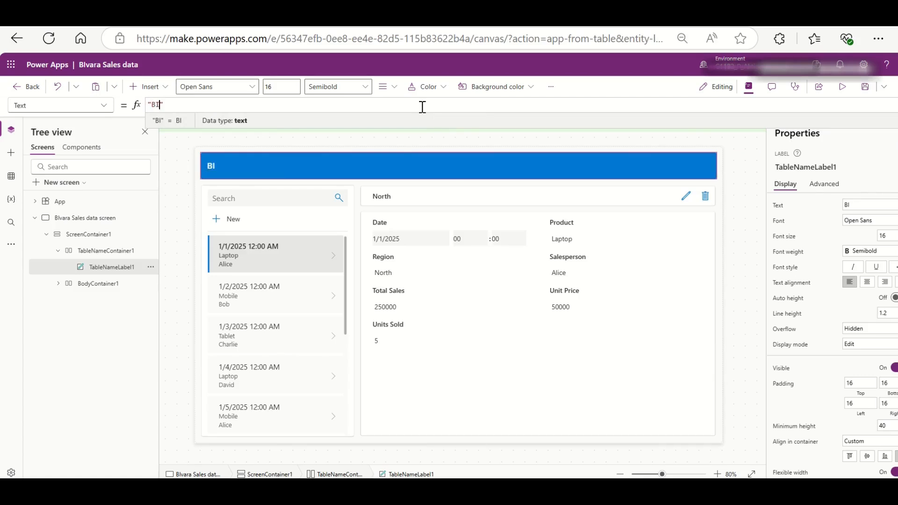
type("vara Sales")
key("shift+Return")
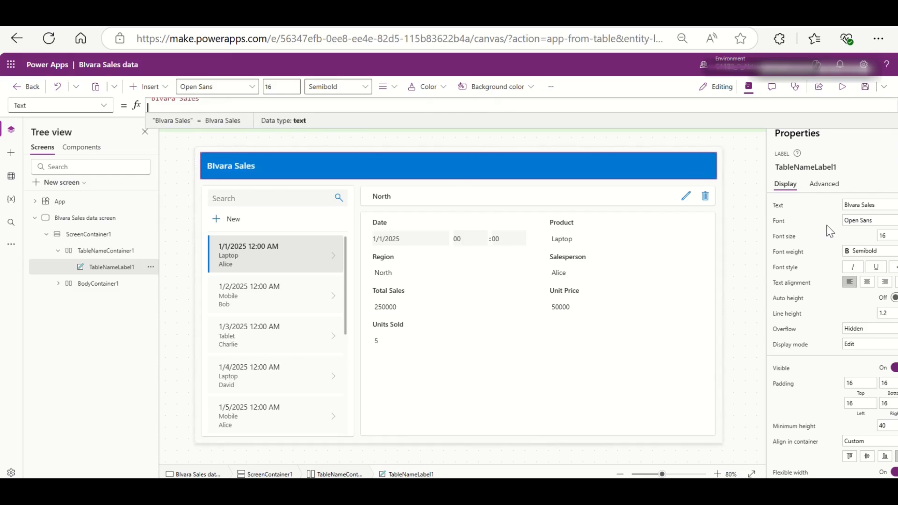
Step: Format the header label in Lato Black, font size 20, with Bold weight
mouse_move(460, 26)
left_click(854, 222)
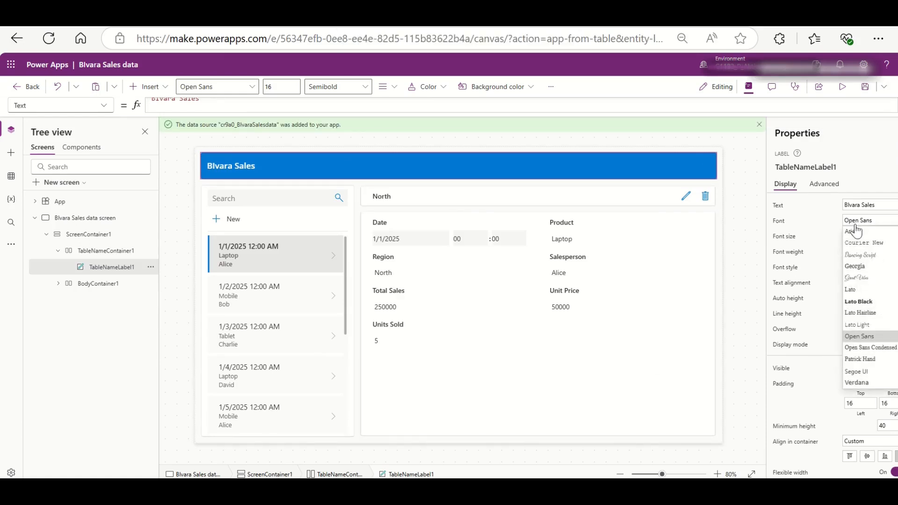
left_click(856, 301)
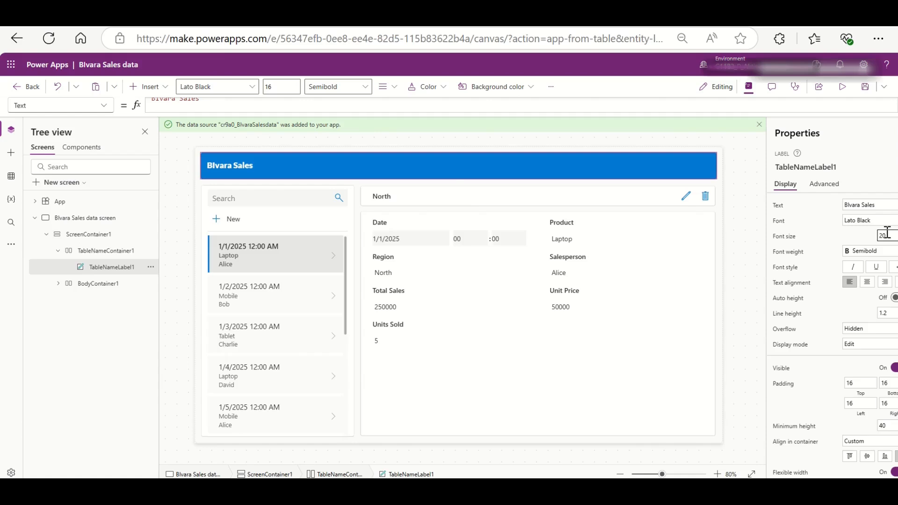
left_click(859, 255)
left_click(863, 265)
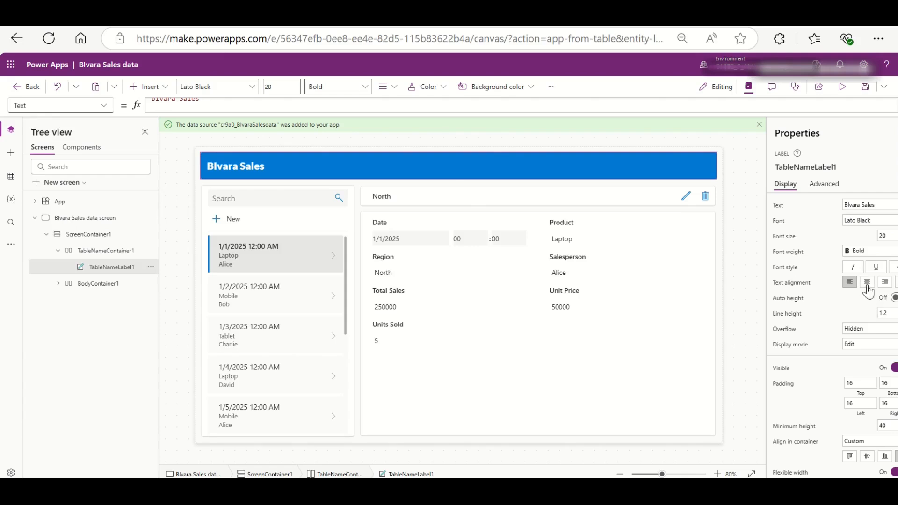
Step: Centre the text of the "BIvara Sales" header label
left_click(866, 282)
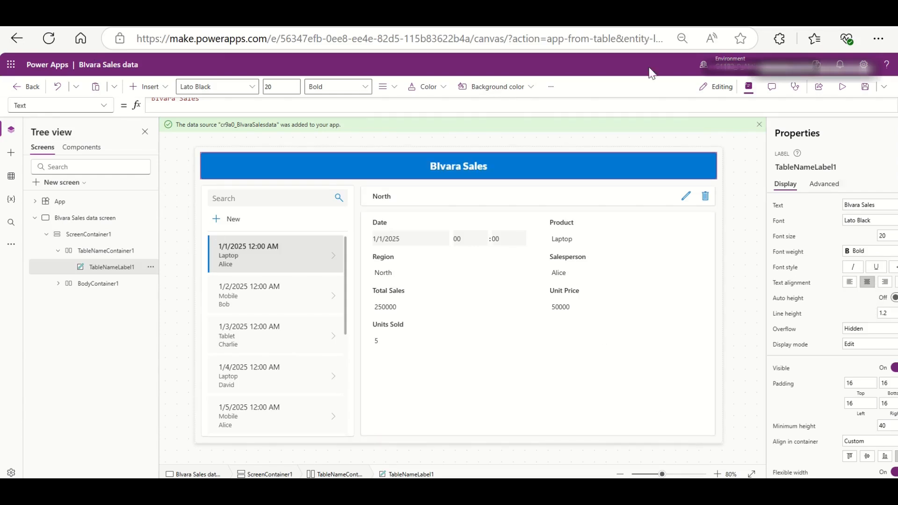
scroll(822, 354, "down", 4)
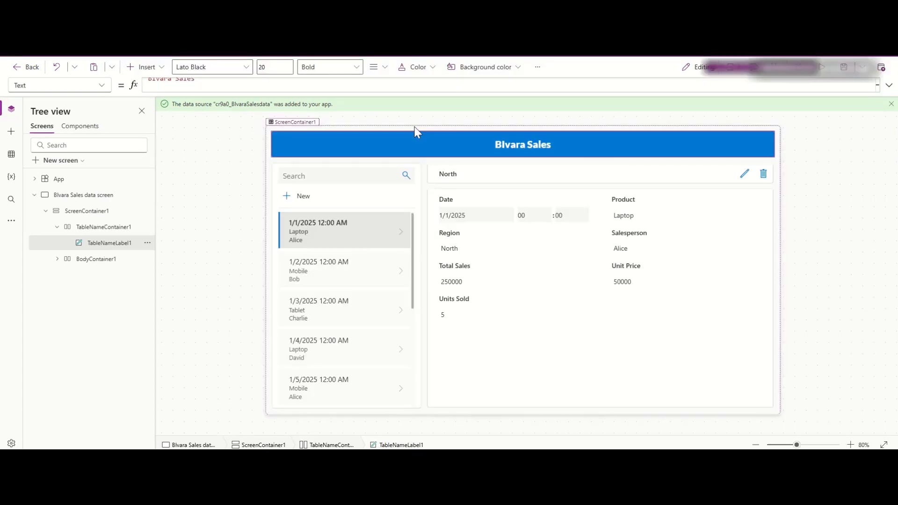
Step: Expand the delete confirmation dialog's containers in the control tree and show the header label's properties
left_click(562, 334)
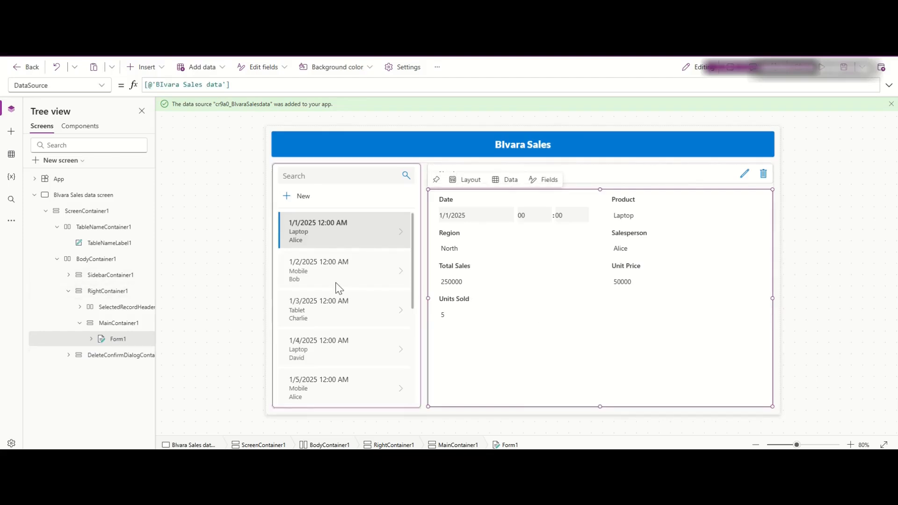
left_click(68, 355)
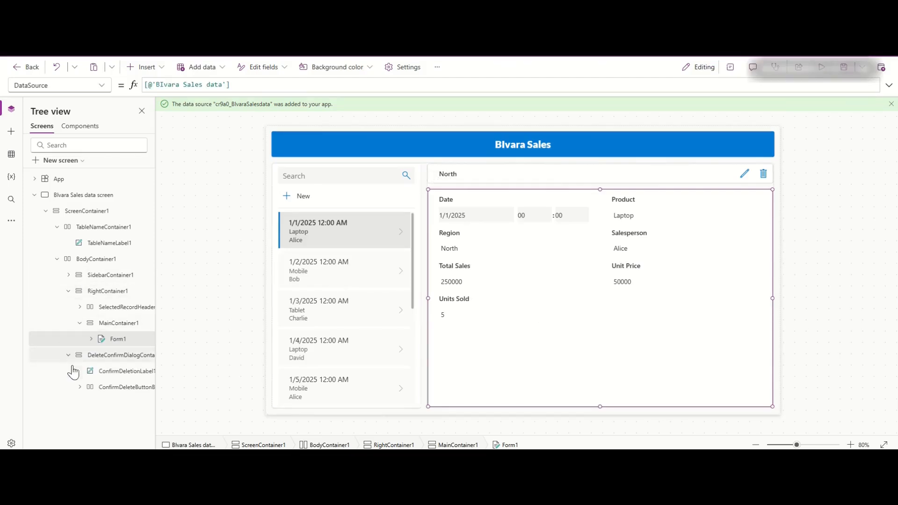
left_click(80, 388)
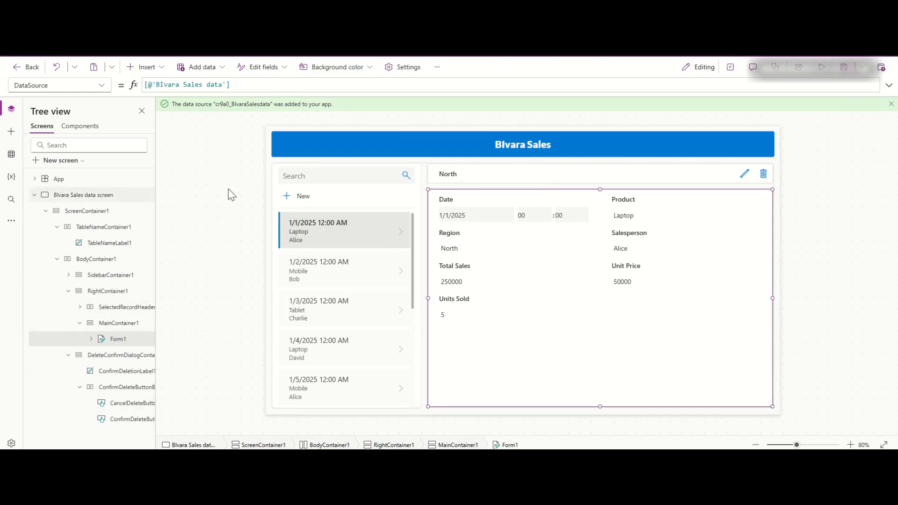
left_click(304, 152)
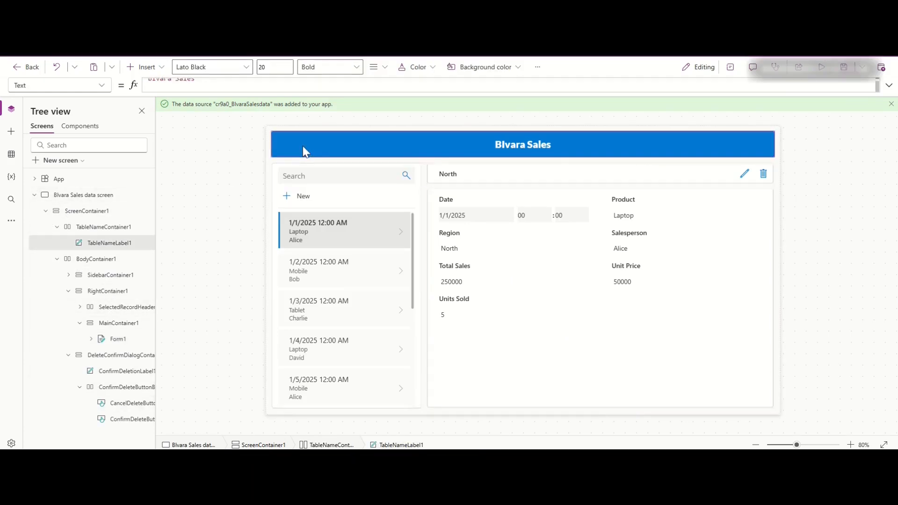
left_click(730, 68)
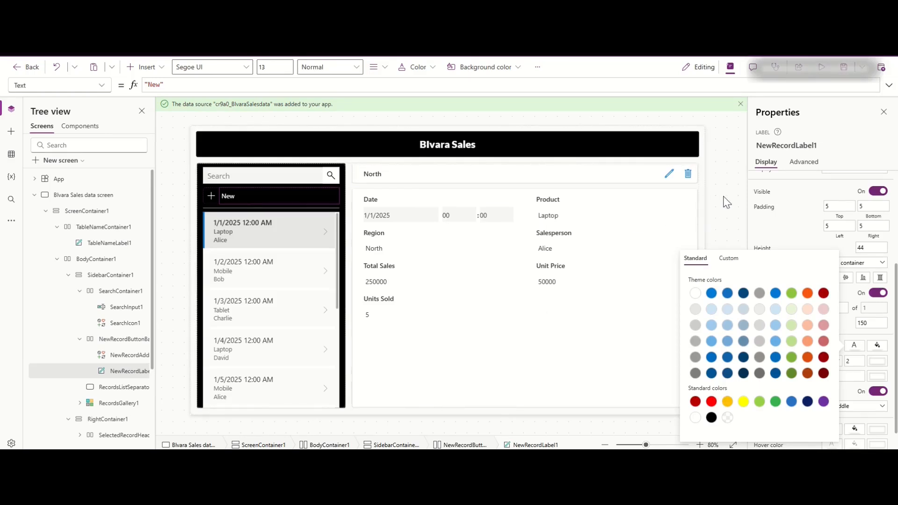
Step: Fill the records gallery in the sidebar with grey, RGBA(128, 128, 128, 1)
left_click(287, 232)
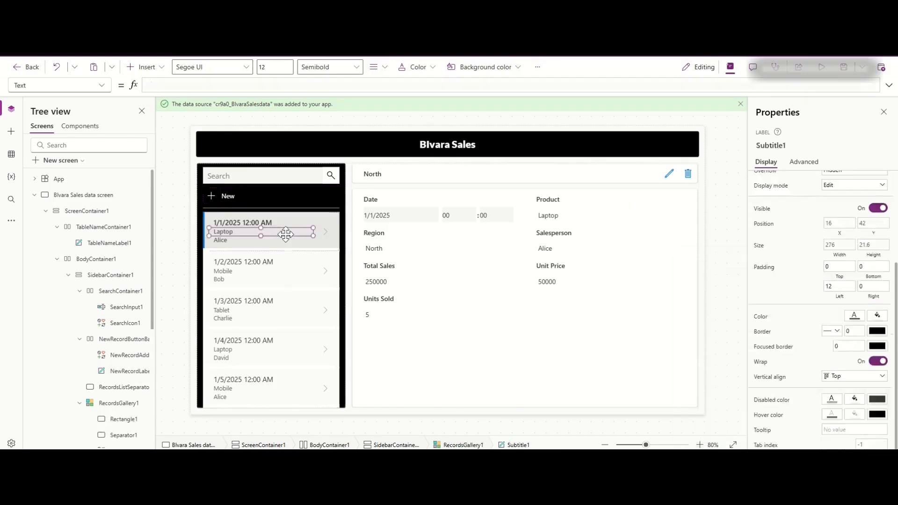
left_click(206, 215)
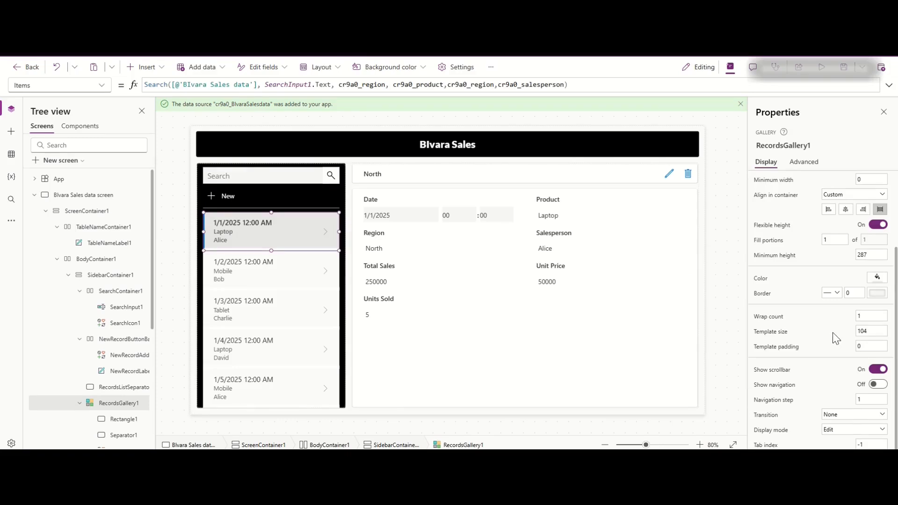
scroll(837, 384, "up", 3)
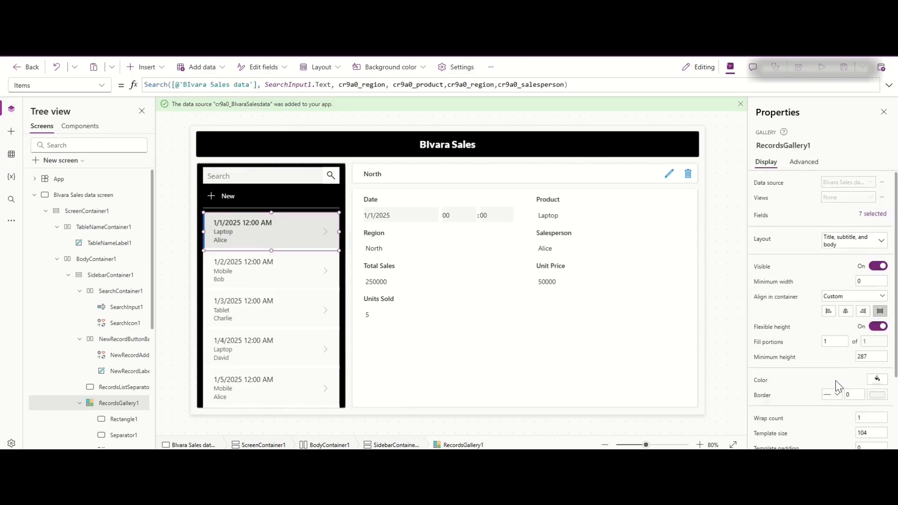
left_click(877, 382)
left_click(256, 265)
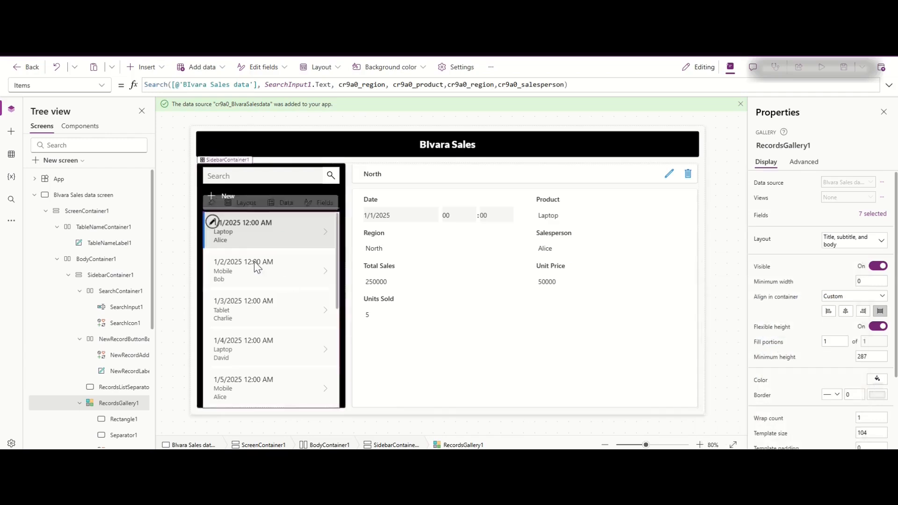
left_click(213, 221)
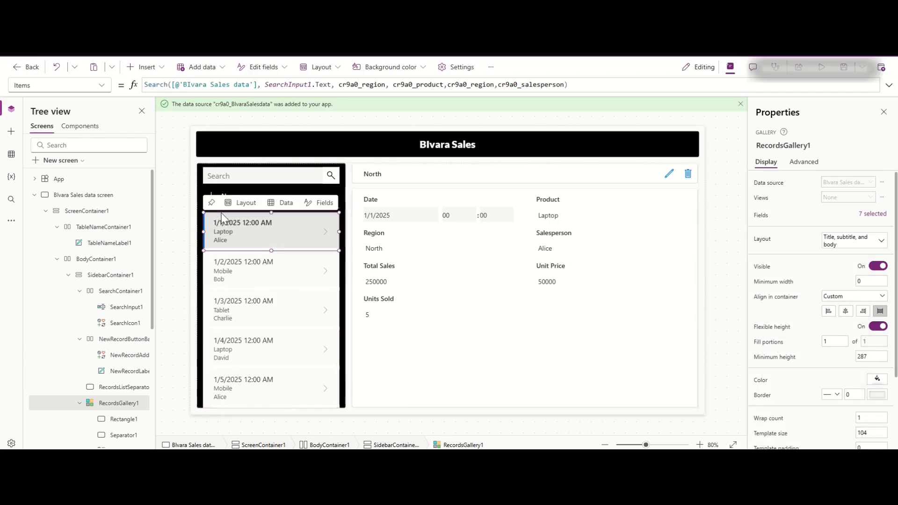
left_click(120, 403)
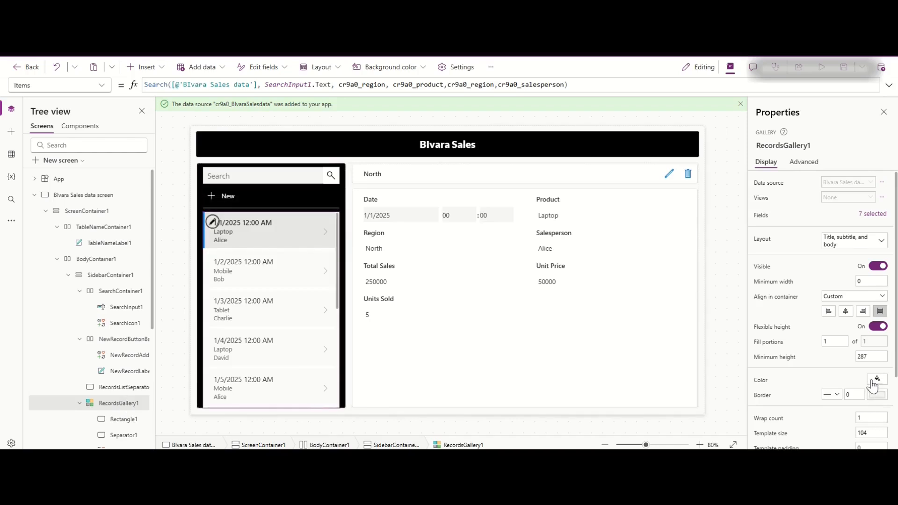
left_click(876, 382)
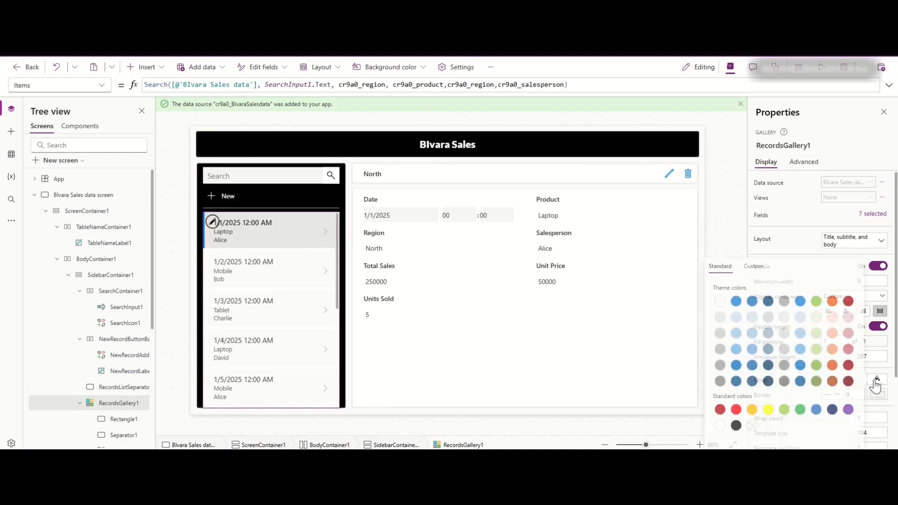
left_click(718, 381)
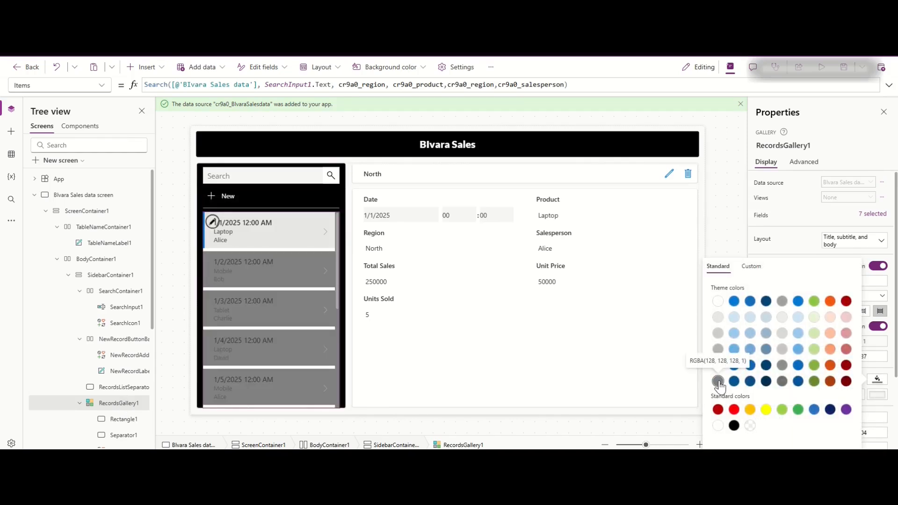
Step: Set the colour of the edit icon in the selected record's header to black
left_click(562, 351)
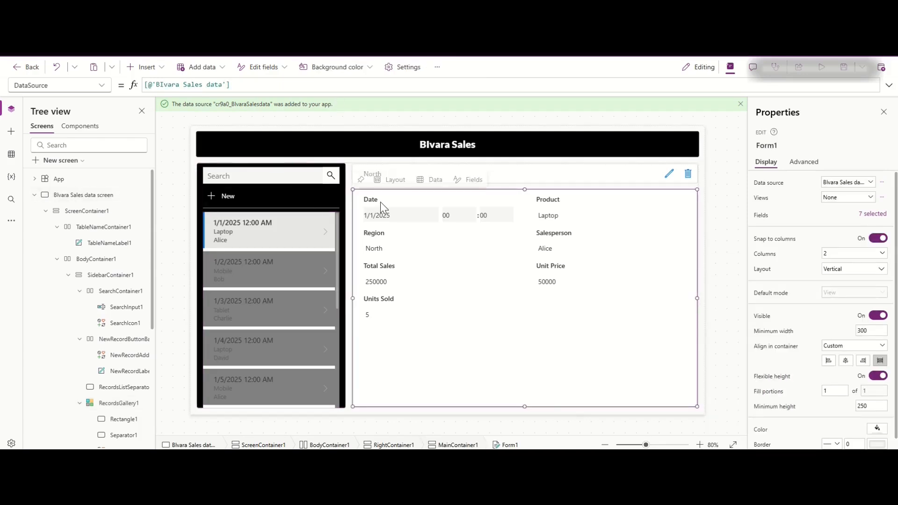
left_click(568, 171)
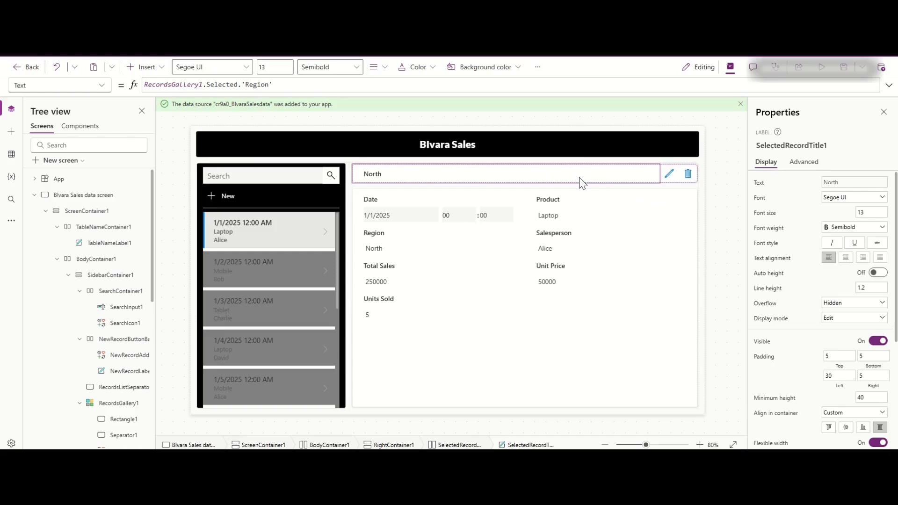
left_click(668, 174)
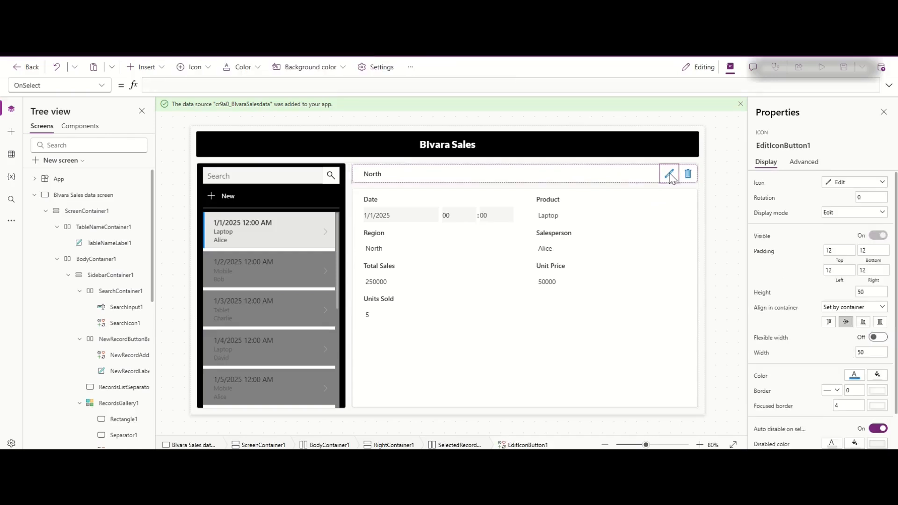
left_click(854, 375)
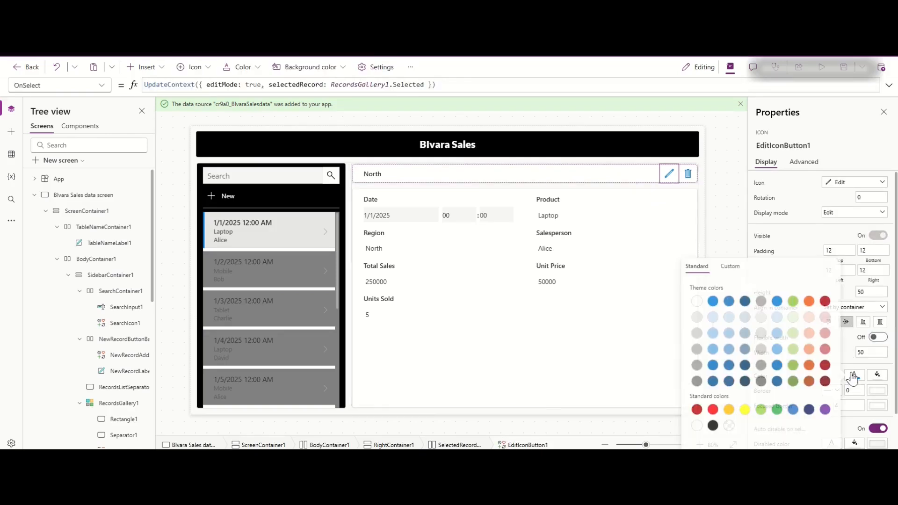
left_click(711, 426)
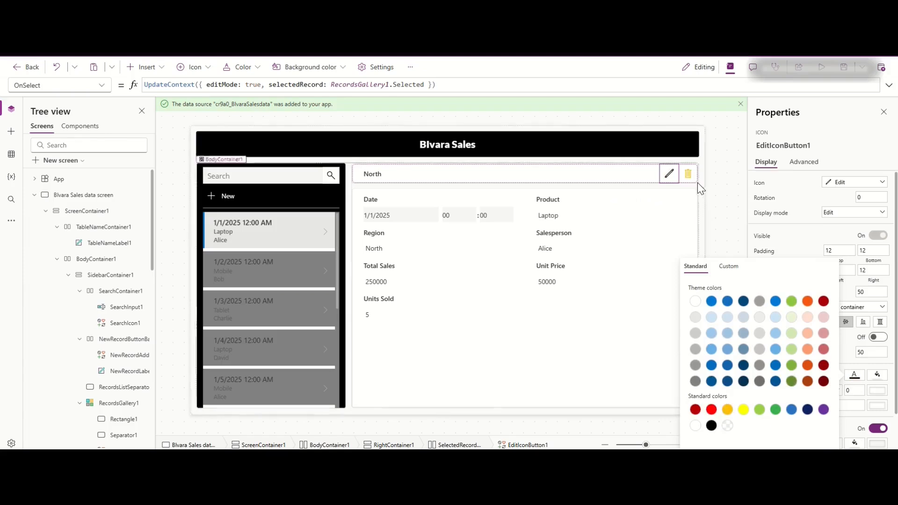
Step: Set the colour of the delete icon in the selected record's header to black, RGBA(0, 0, 0, 1)
left_click(687, 175)
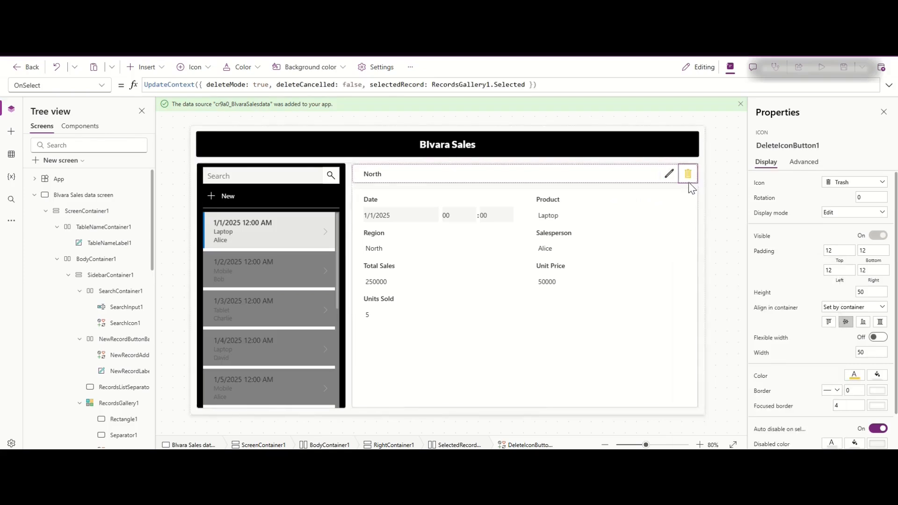
left_click(854, 376)
left_click(711, 425)
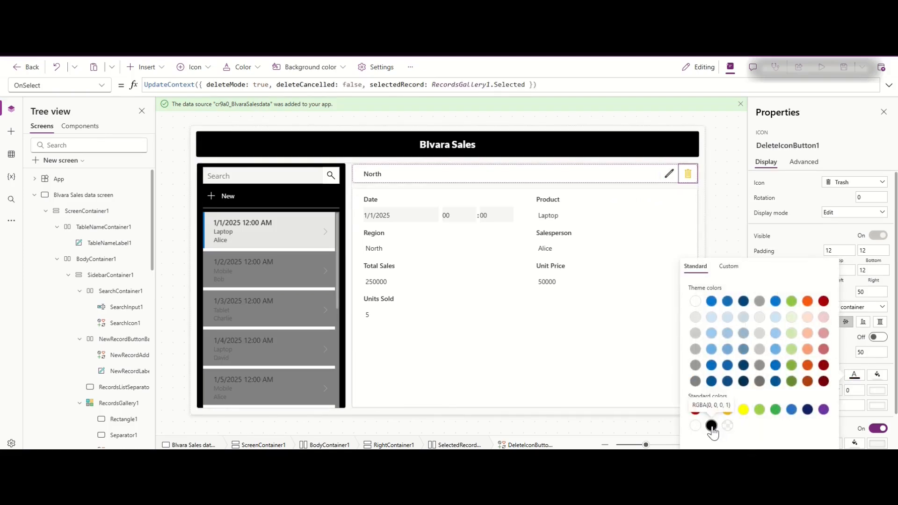
left_click(730, 222)
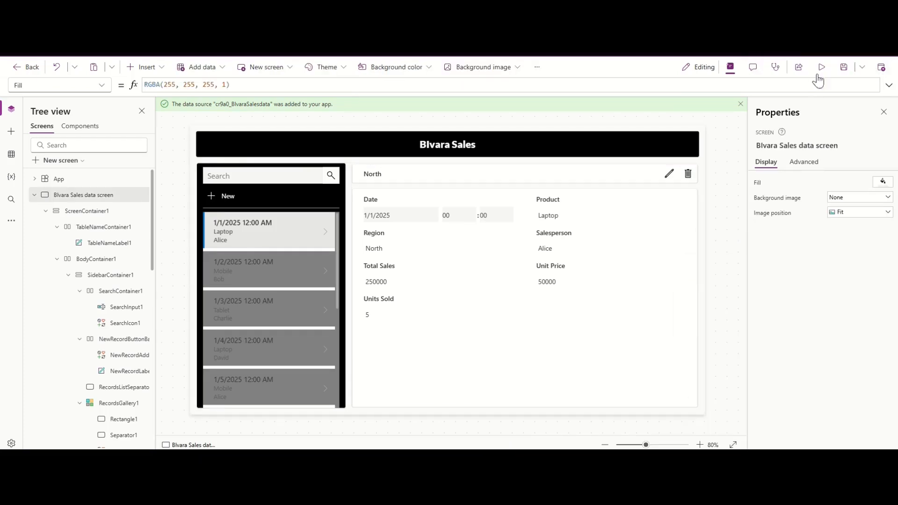
Step: Preview the app, then switch to File Explorer and open BIvara_Sample_SalesData.csv in Excel
left_click(821, 68)
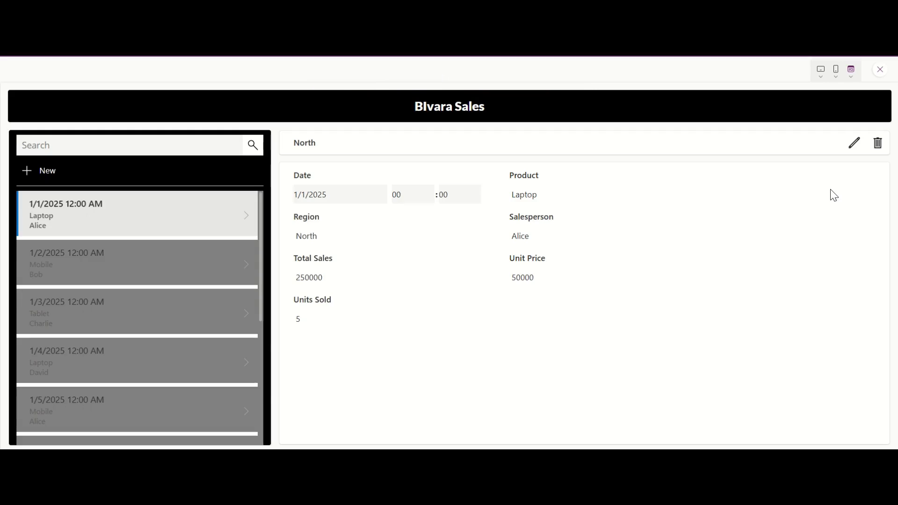
left_click(518, 346)
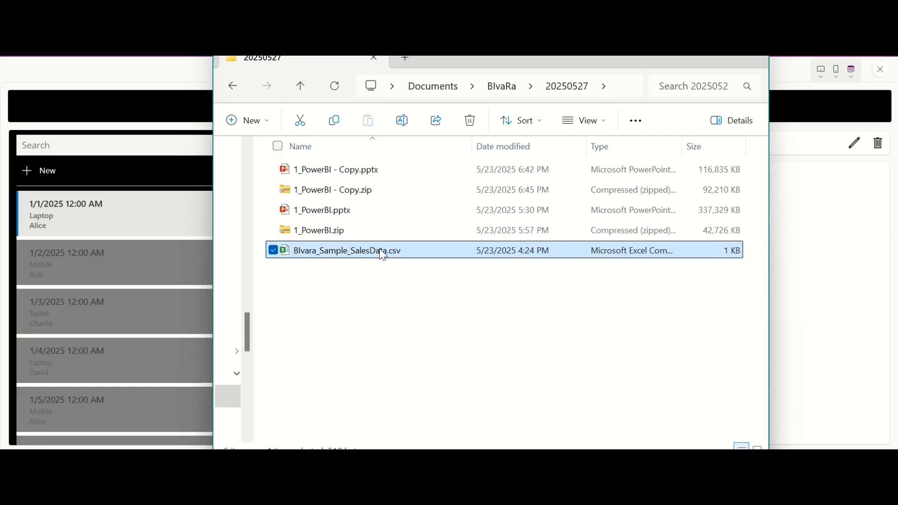
double_click(382, 255)
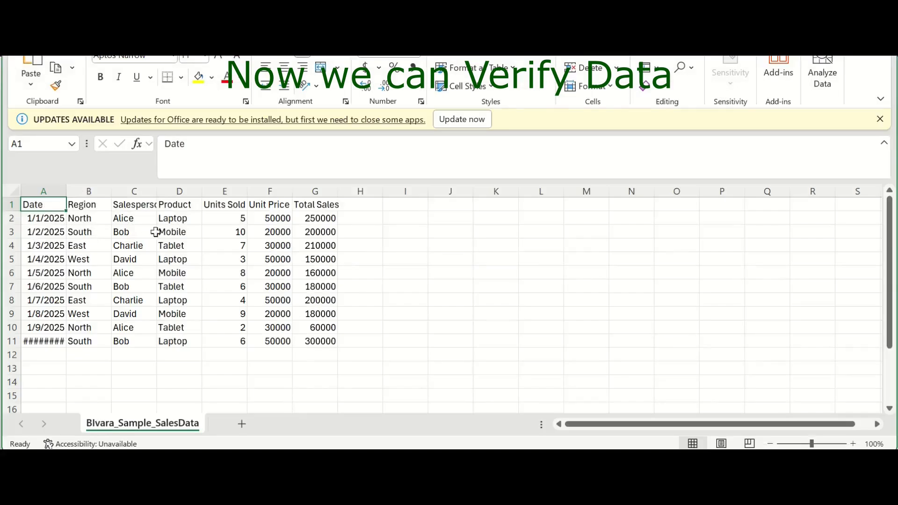
Step: Fit the width of the Salesperson column in the sales worksheet to its contents
left_click(174, 218)
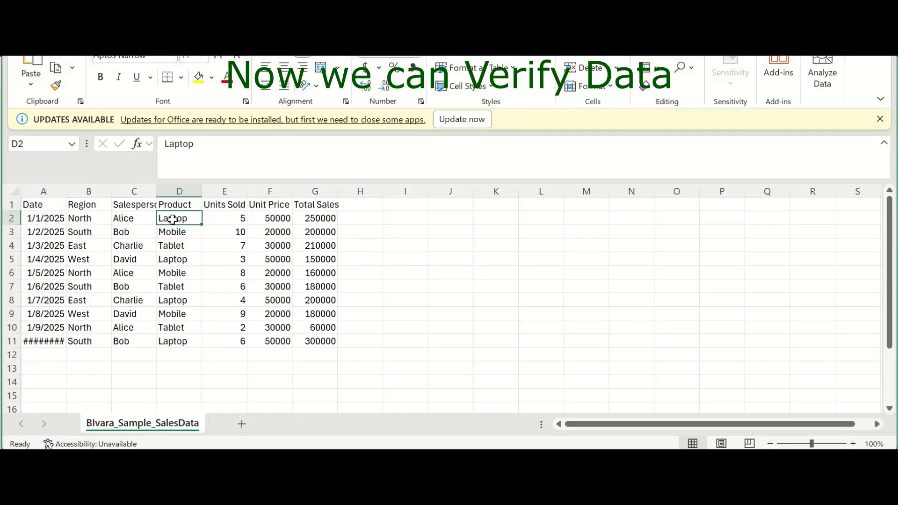
left_click(128, 214)
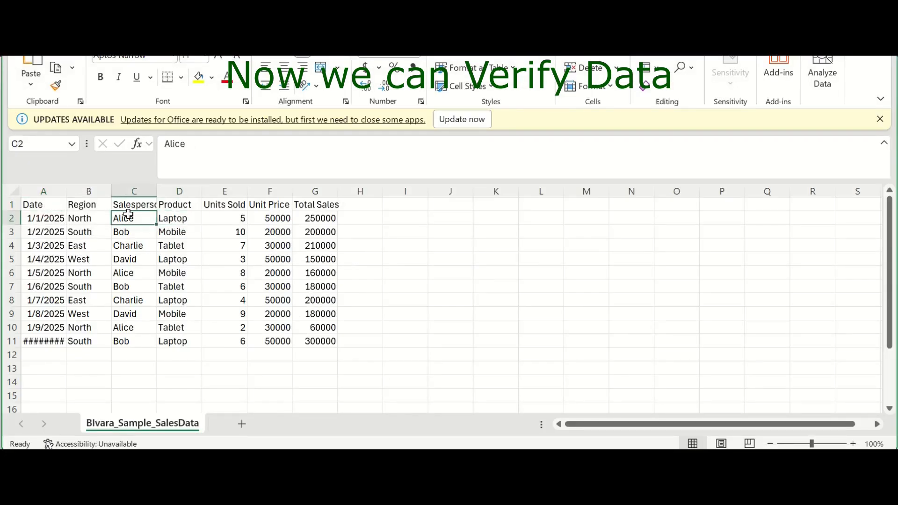
double_click(157, 190)
Step: Switch between the Power Apps preview and the Excel source data to compare the first record's fields
key("alt+Tab")
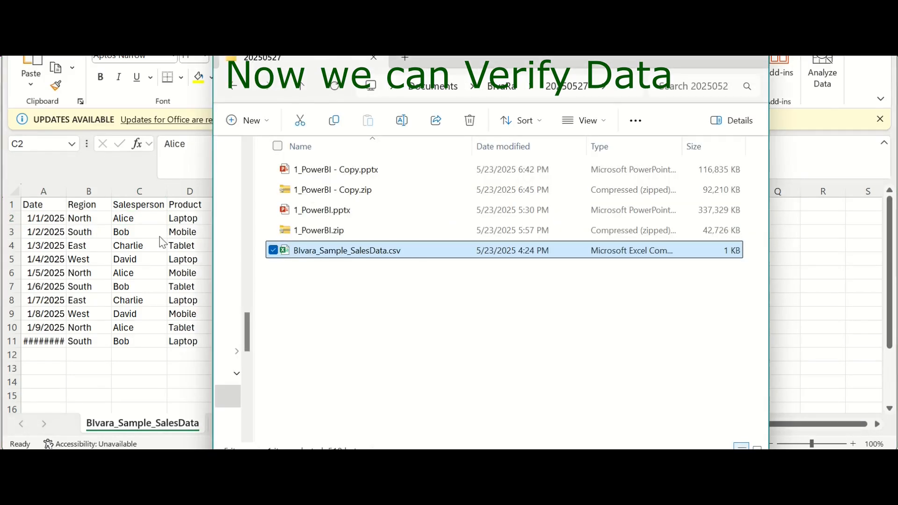
key("alt+Tab")
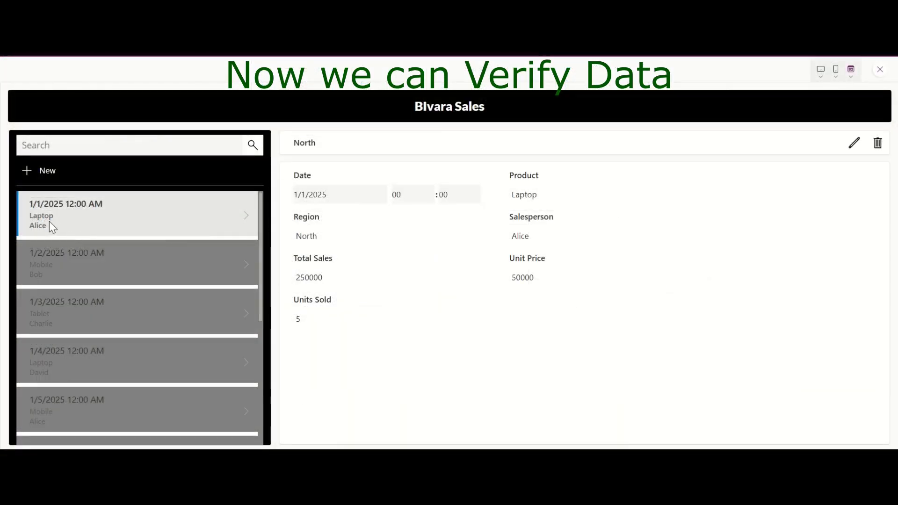
key("alt+Tab")
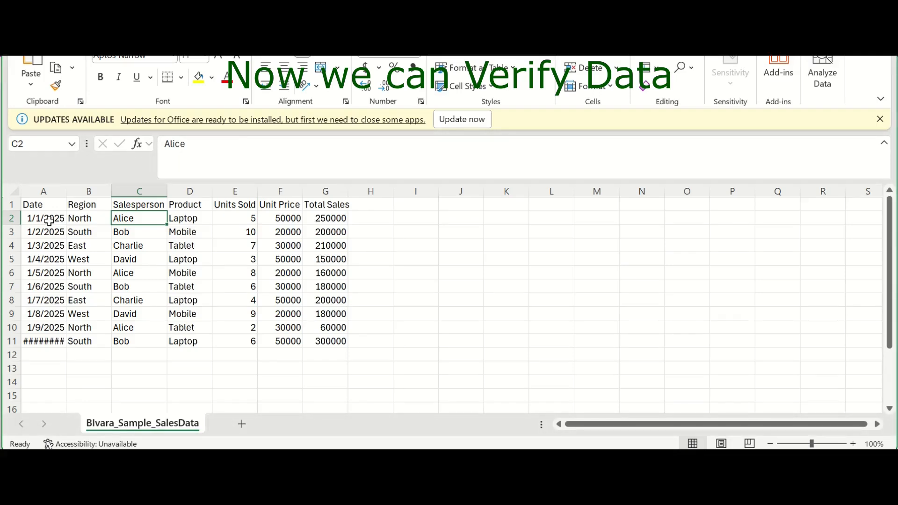
key("alt+Tab")
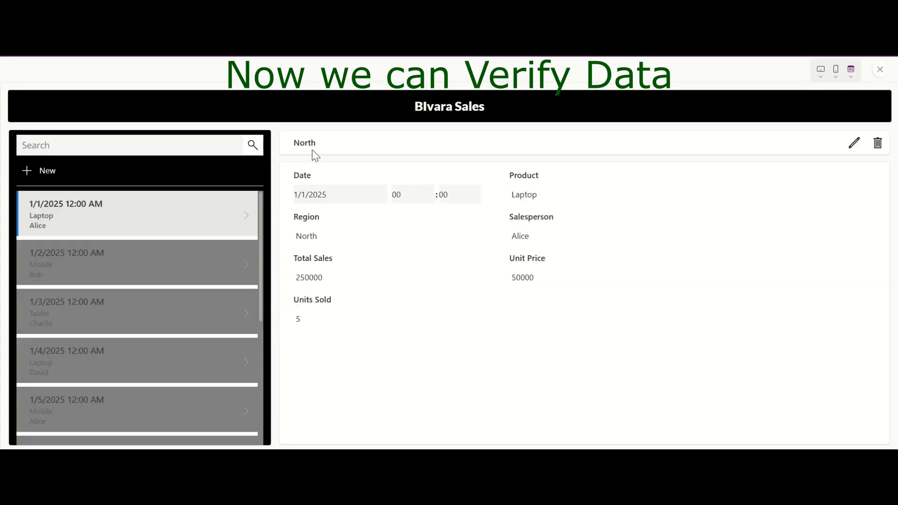
key("alt+Tab")
key("alt+Tab")
key("alt+Tab")
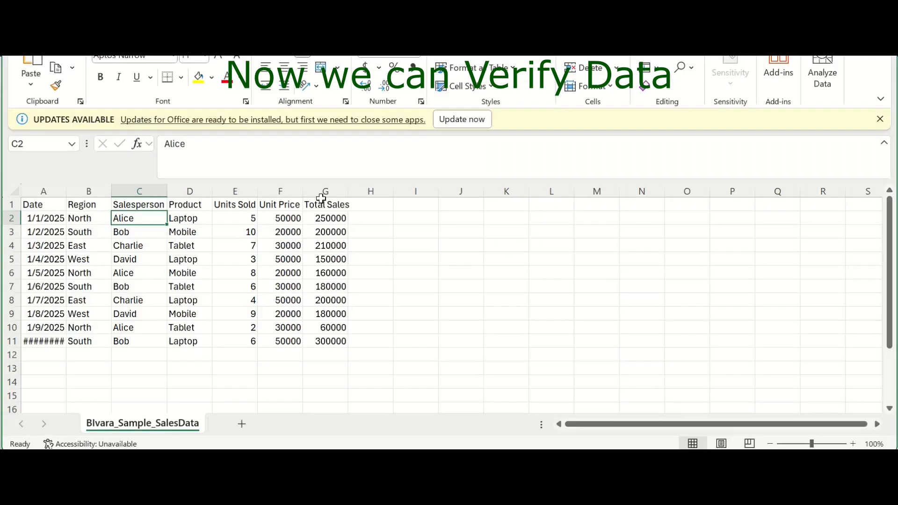
key("alt+Tab")
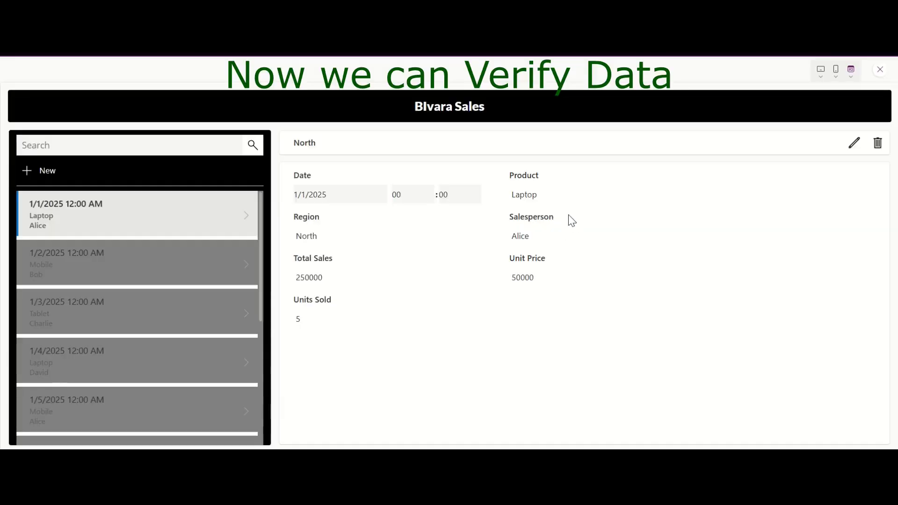
key("alt+Tab")
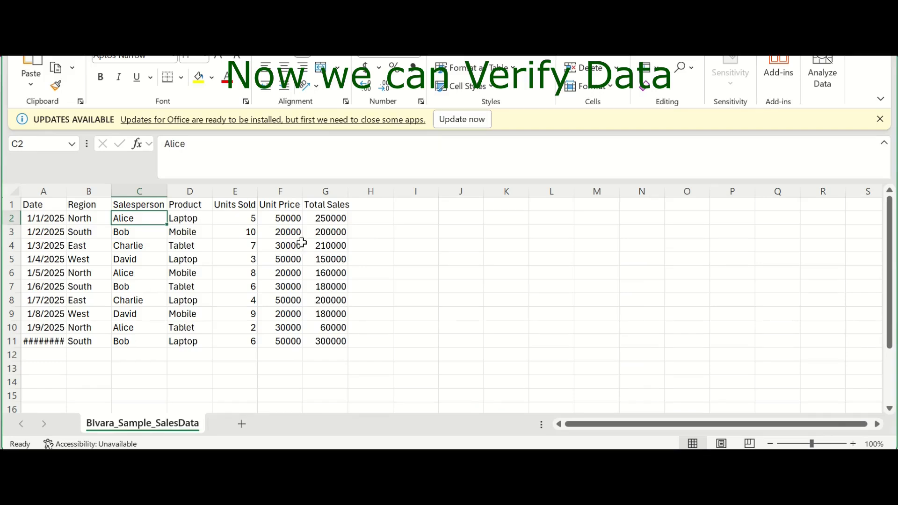
Step: Switch back to the Power Apps preview and go through the sales records up to 1/10/2025, examining their fields
key("alt+Tab")
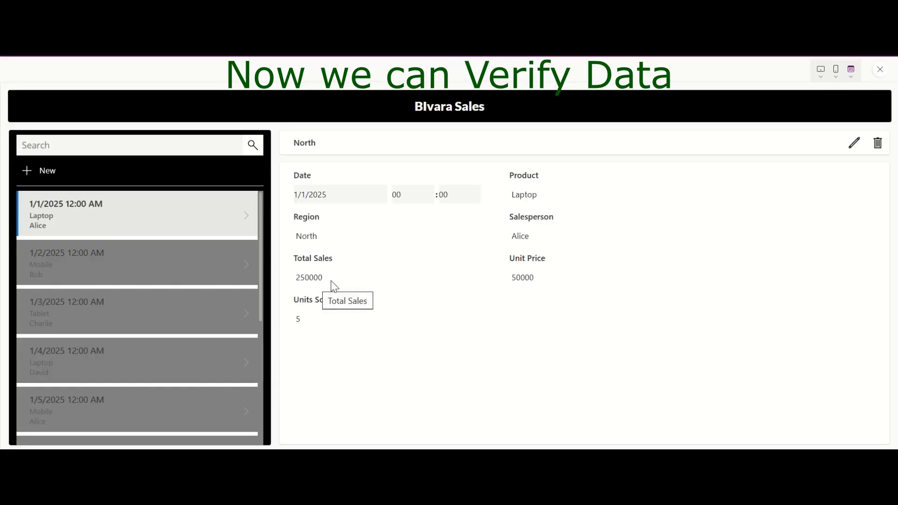
left_click(170, 256)
scroll(170, 257, "down", 1)
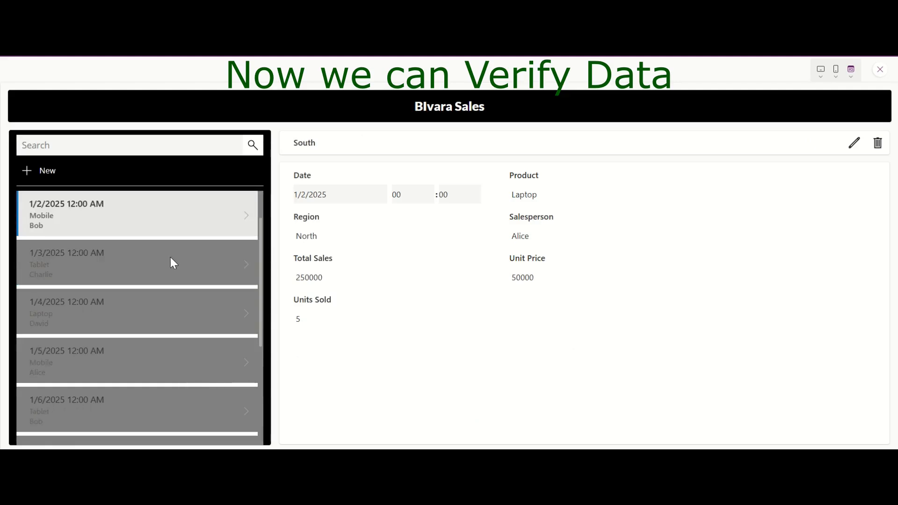
left_click(92, 275)
scroll(92, 281, "down", 1)
left_click(93, 300)
scroll(92, 325, "down", 2)
left_click(107, 348)
scroll(118, 389, "down", 1)
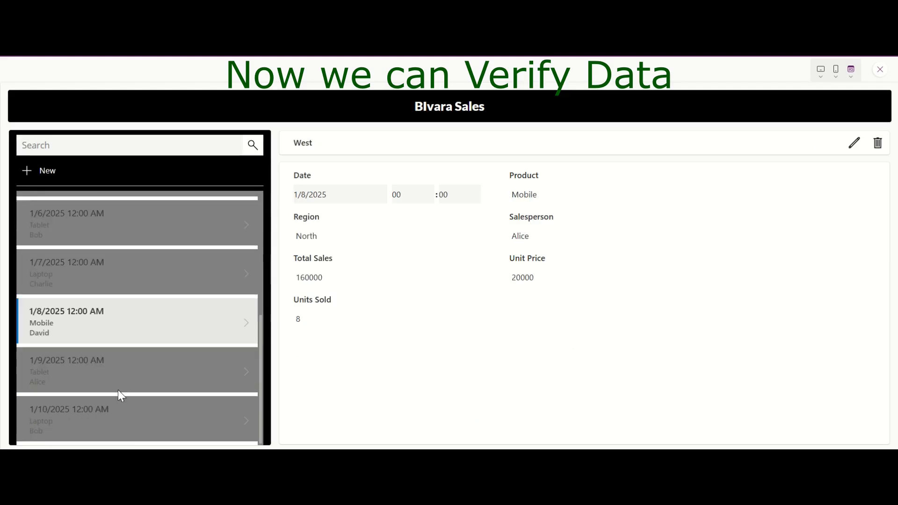
left_click(125, 365)
left_click(125, 407)
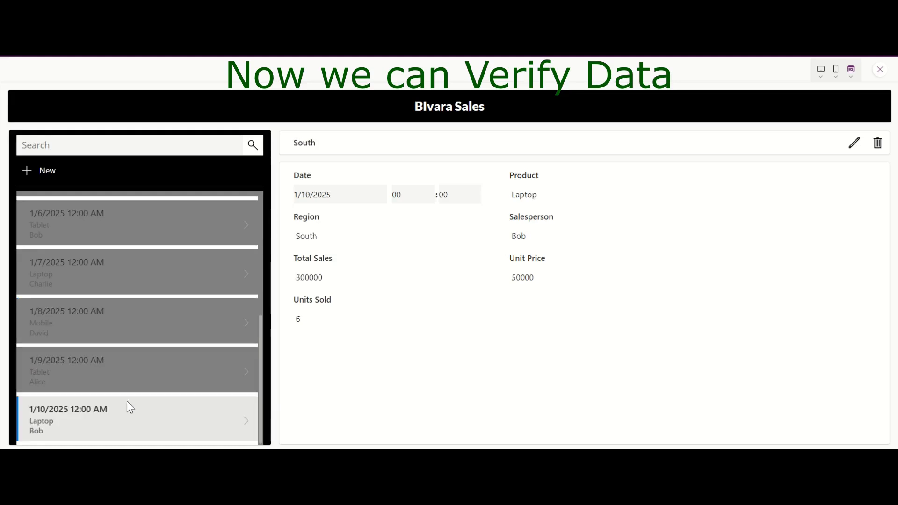
left_click(138, 370)
left_click(139, 323)
left_click(147, 279)
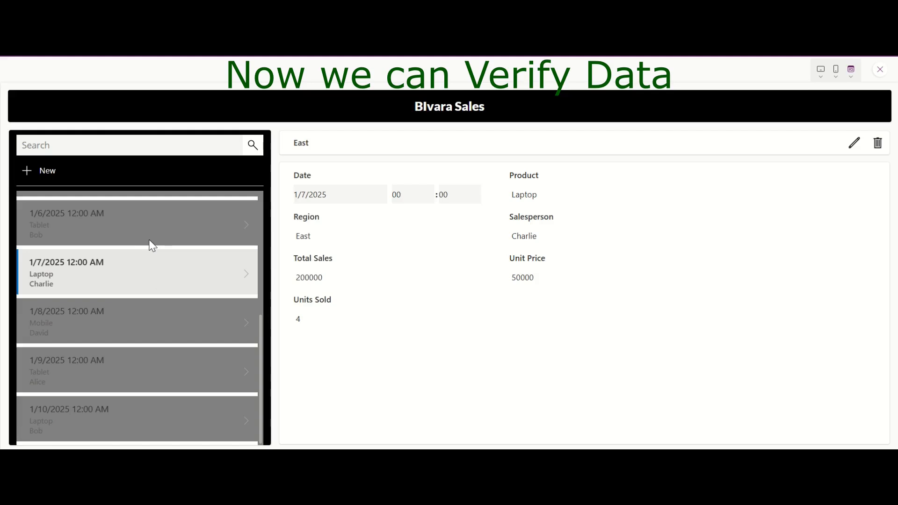
left_click(142, 224)
scroll(148, 234, "up", 5)
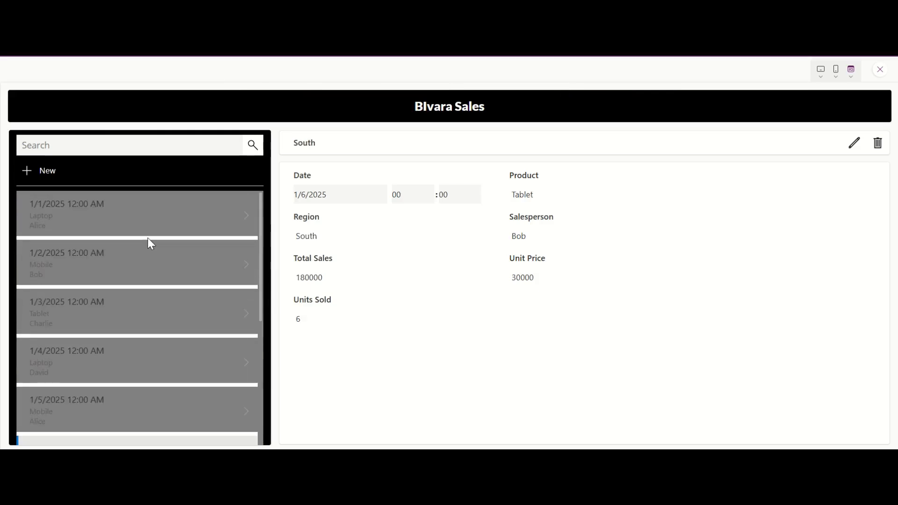
Step: Open the 1/1/2025 record for editing and set its date to 5/29/2025
left_click(141, 228)
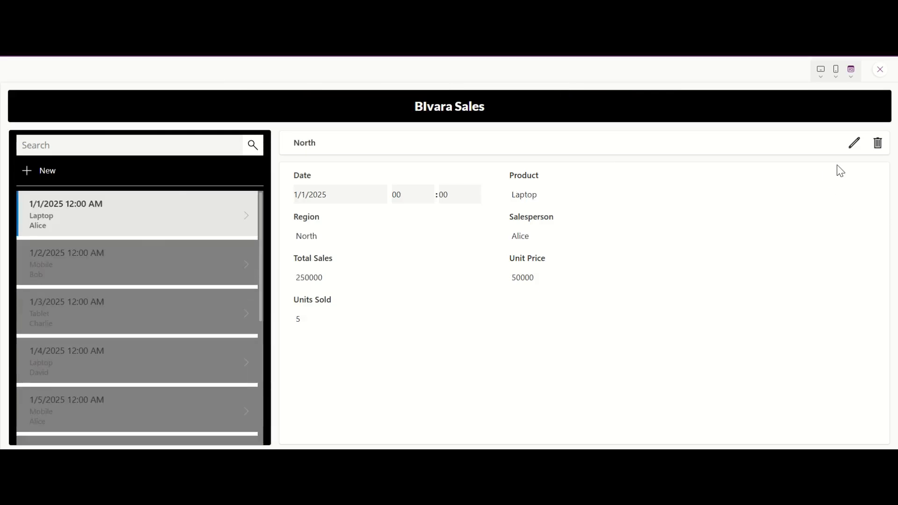
left_click(854, 148)
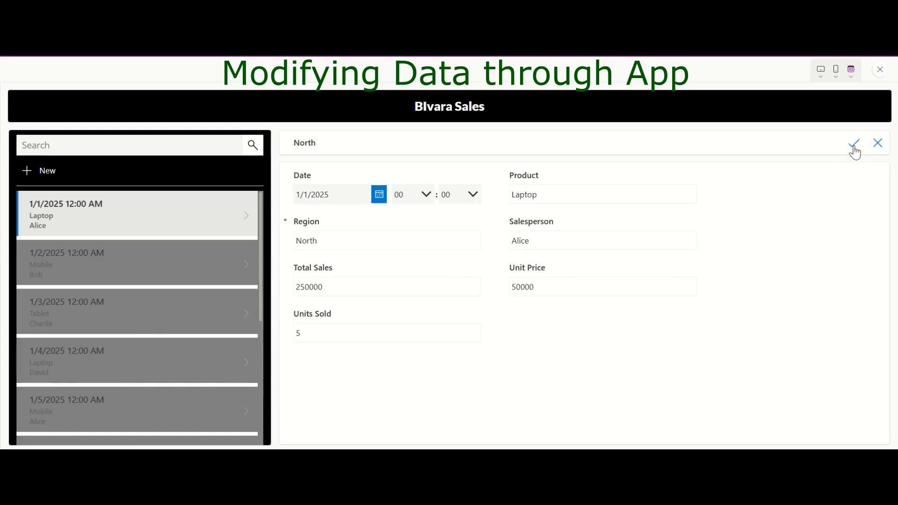
left_click(381, 196)
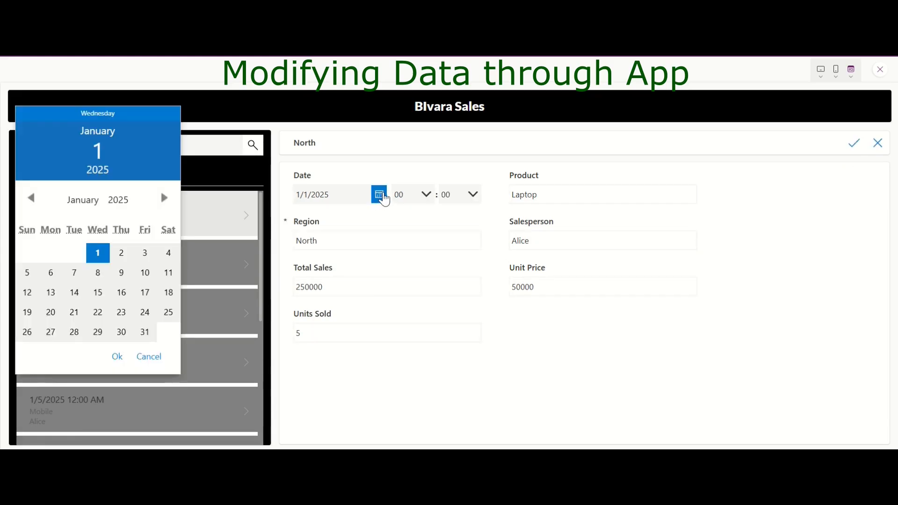
left_click(165, 198)
left_click(165, 199)
left_click(165, 199)
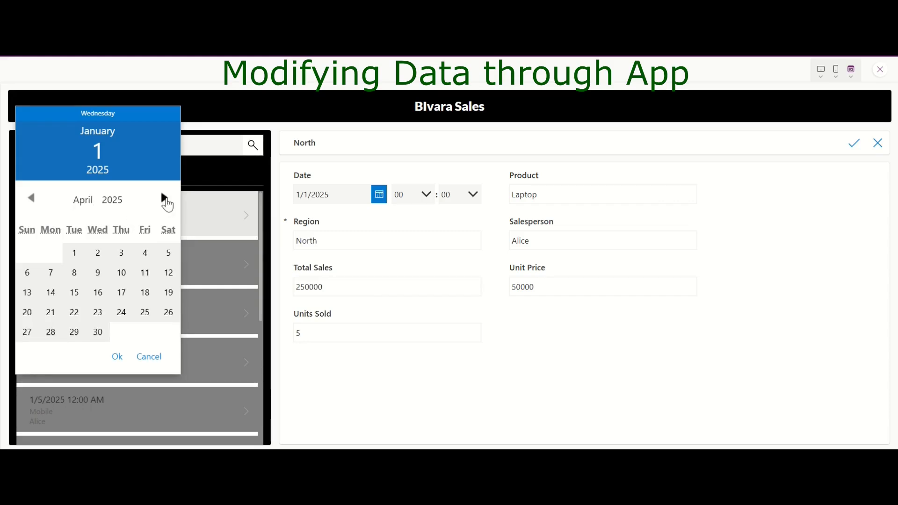
left_click(164, 199)
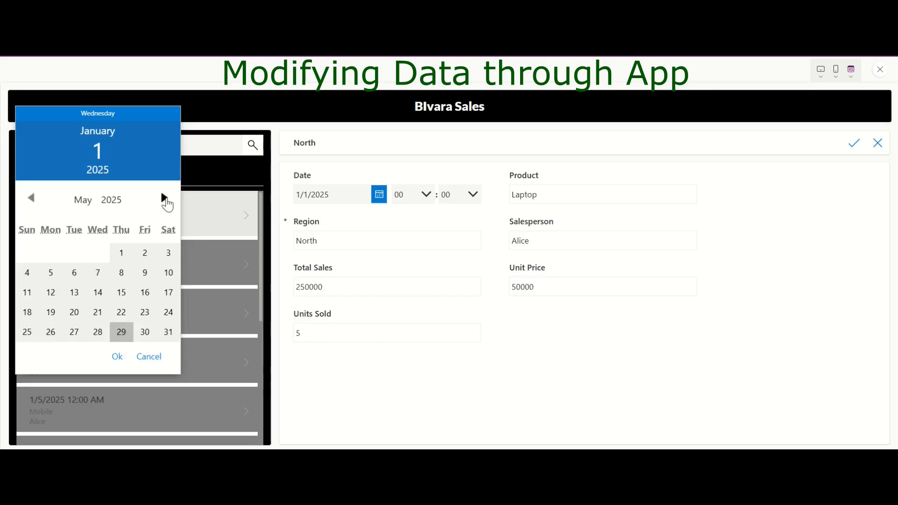
left_click(122, 332)
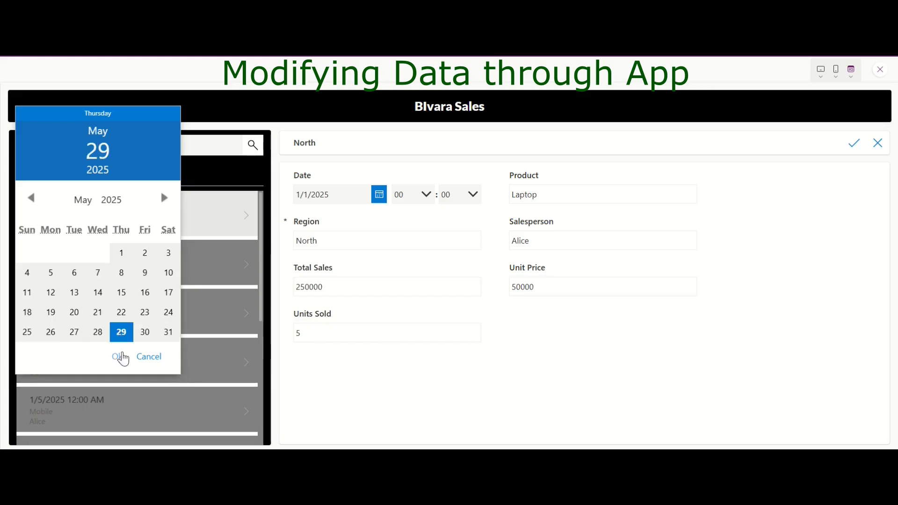
left_click(118, 358)
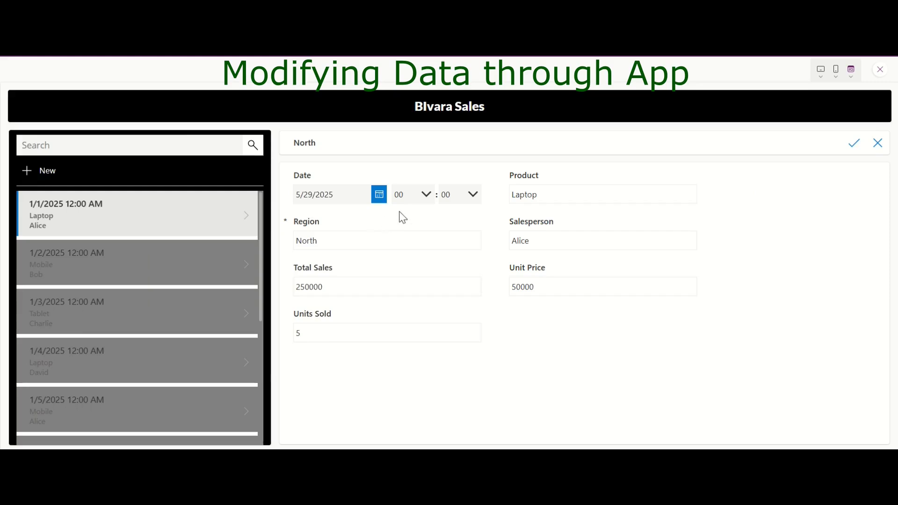
Step: Set the hour of the edited record to 02 and save the record
left_click(423, 200)
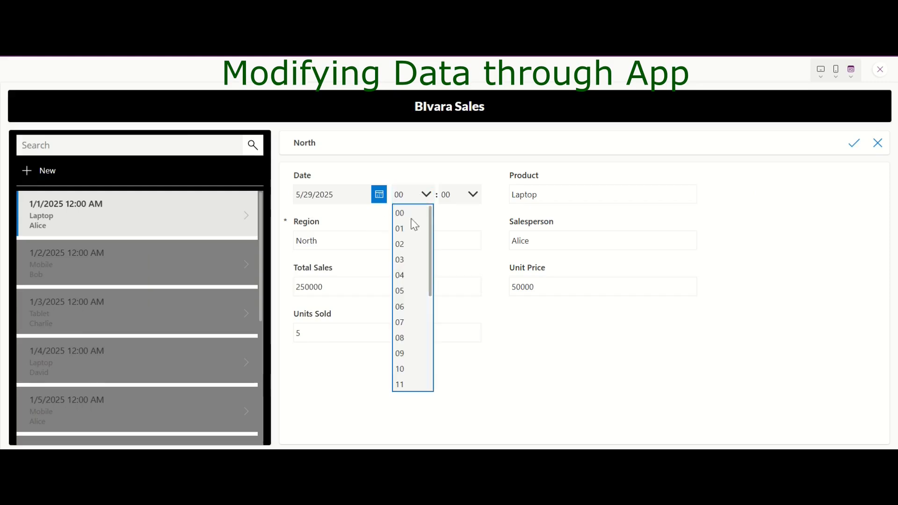
left_click(404, 248)
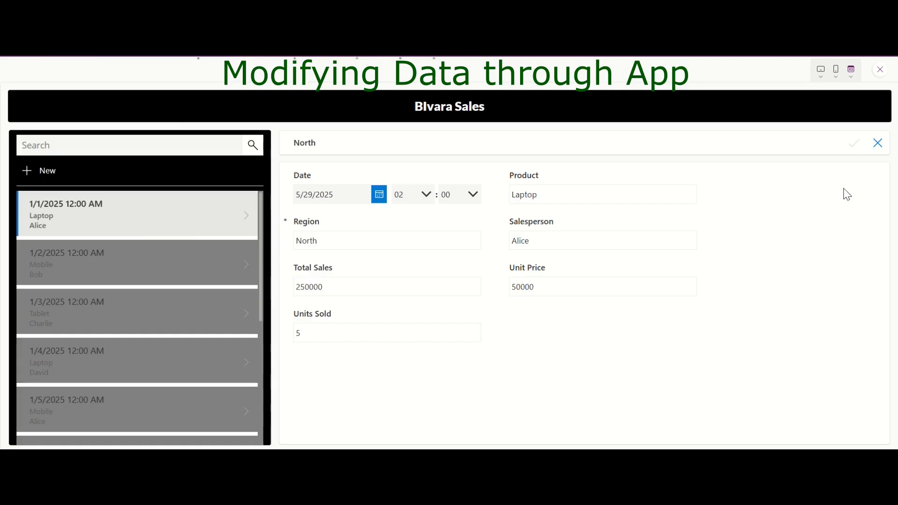
left_click(877, 144)
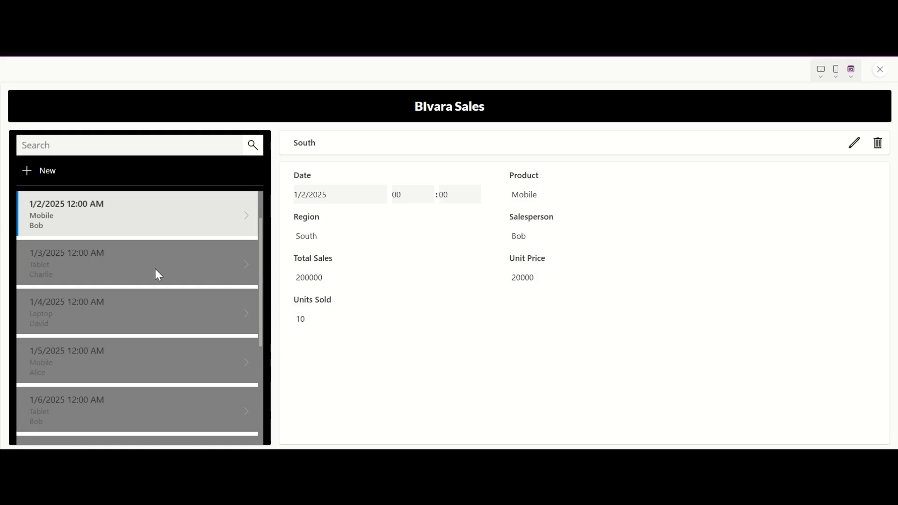
Step: Delete the 1/2/2025 Mobile record from the South region and confirm the deletion
left_click(878, 146)
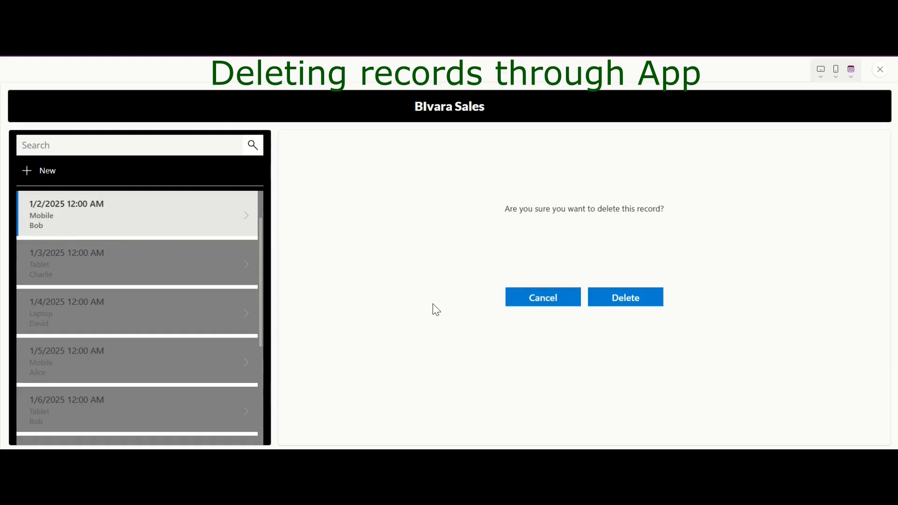
left_click(622, 304)
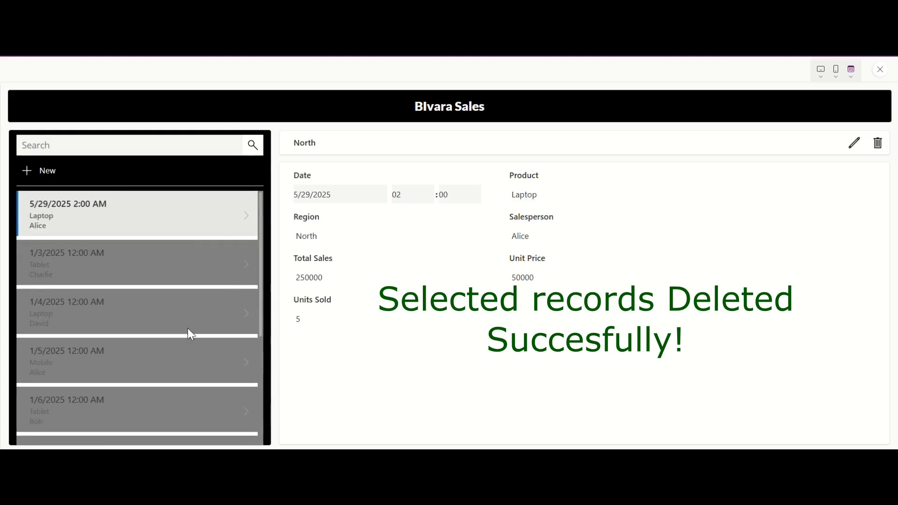
Step: Start a new sales record and set its date to 5/29/2025
left_click(26, 174)
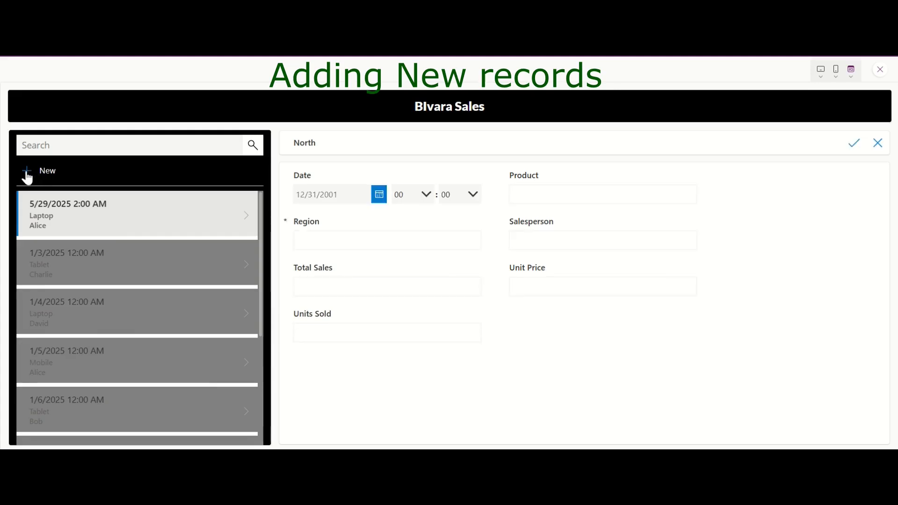
left_click(379, 195)
left_click(121, 333)
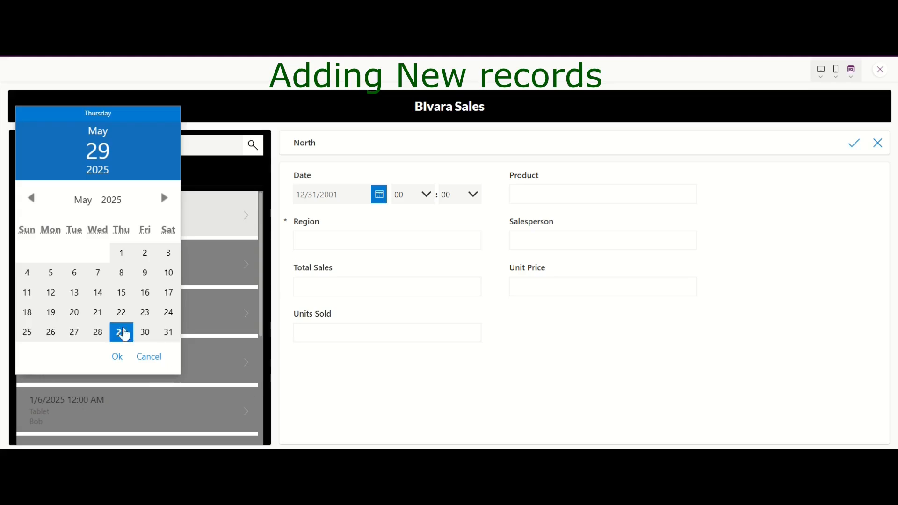
left_click(122, 358)
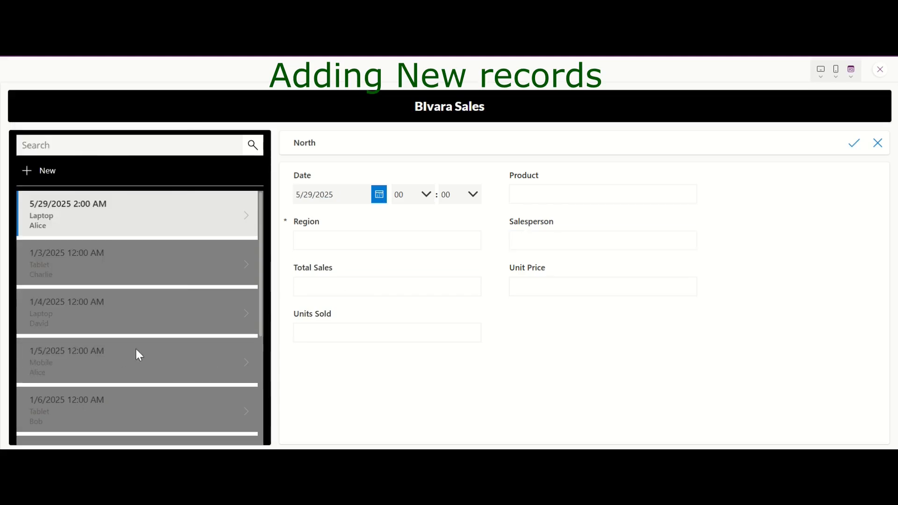
Step: Fill in the new record with product Mobile, region North and the salesperson's name
left_click(542, 198)
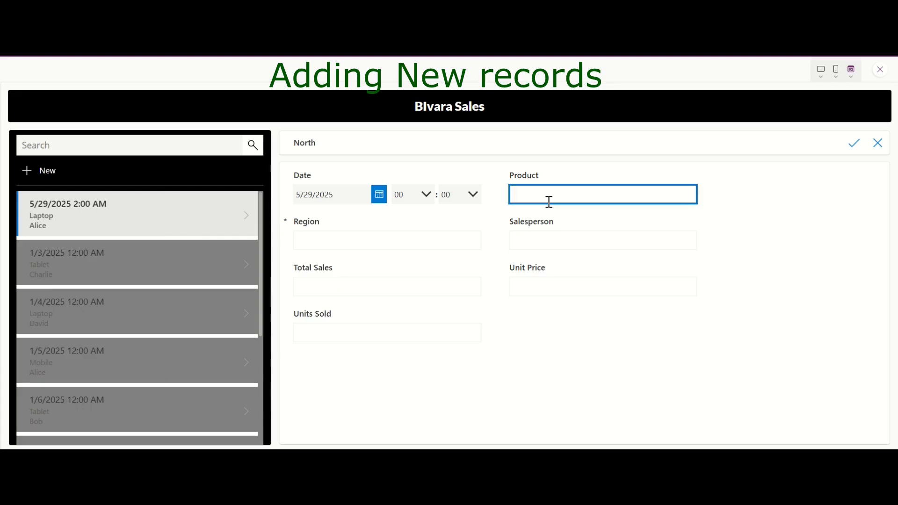
type("Mobile")
left_click(421, 238)
type("North")
left_click(570, 246)
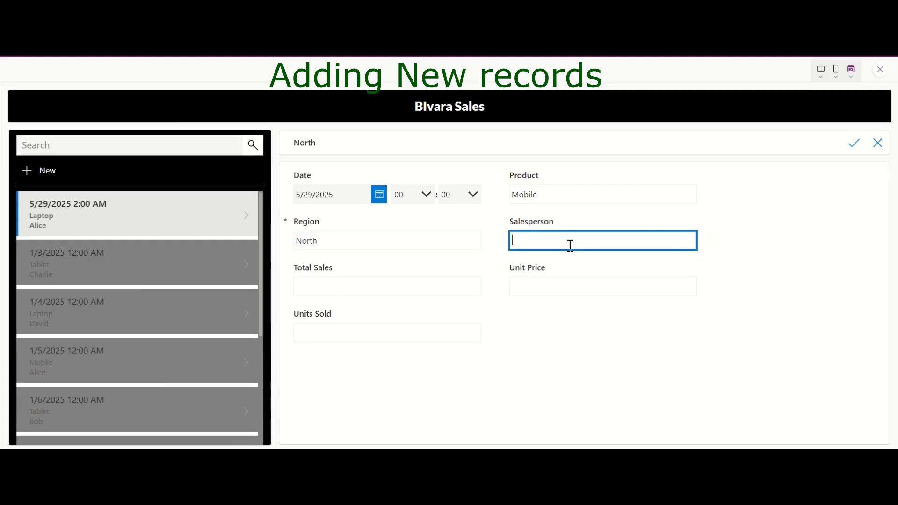
type("Mr. BI")
Step: Set Total Sales to 10000, Unit Price to 10000 and Units Sold to 1, and save the new record
left_click(392, 288)
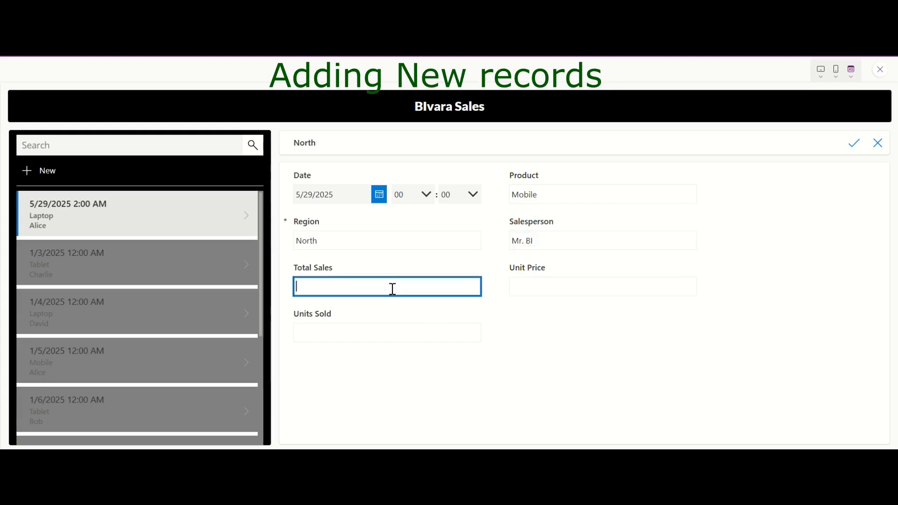
type("100000")
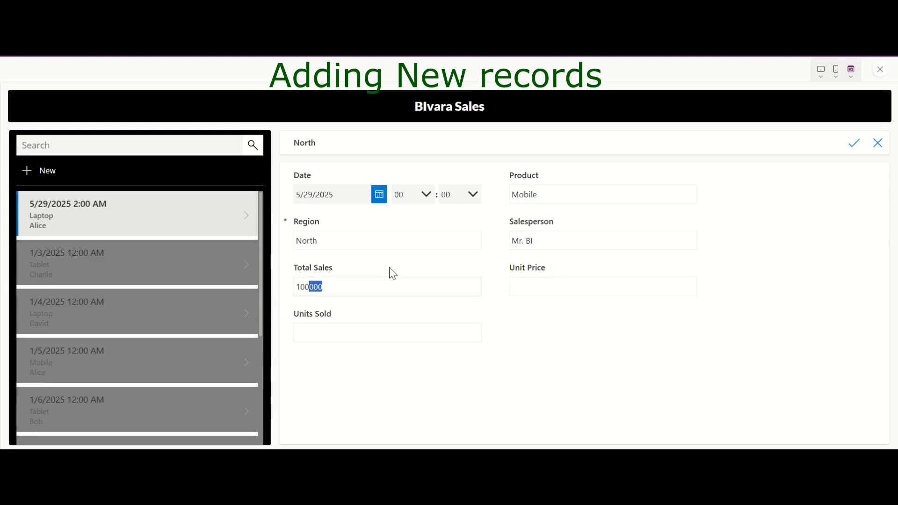
key("Right")
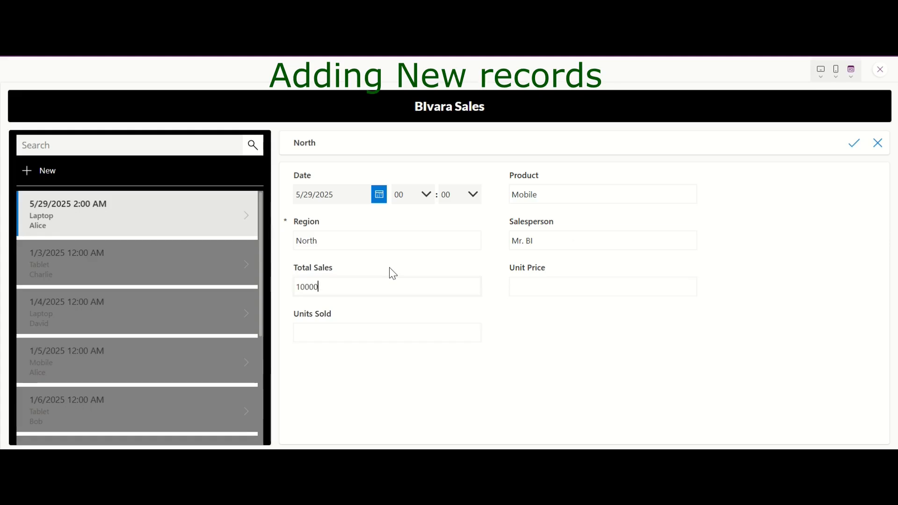
left_click(540, 286)
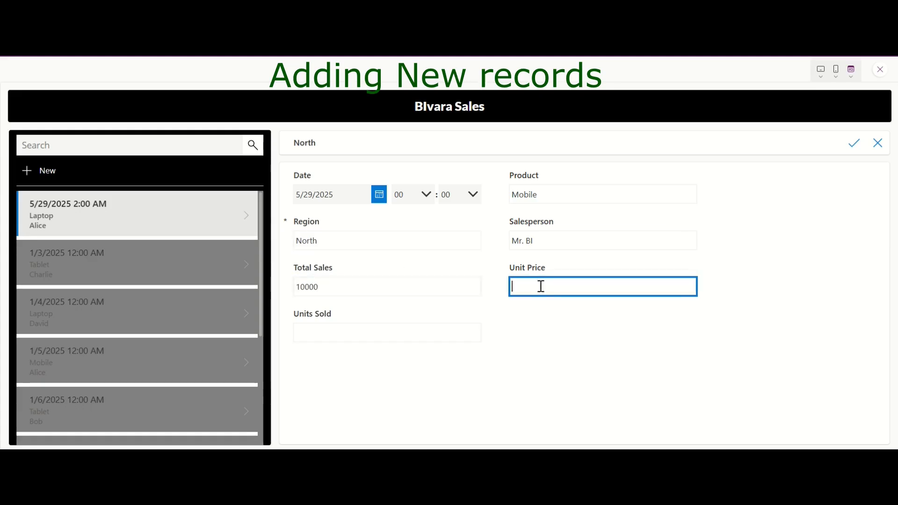
type("1")
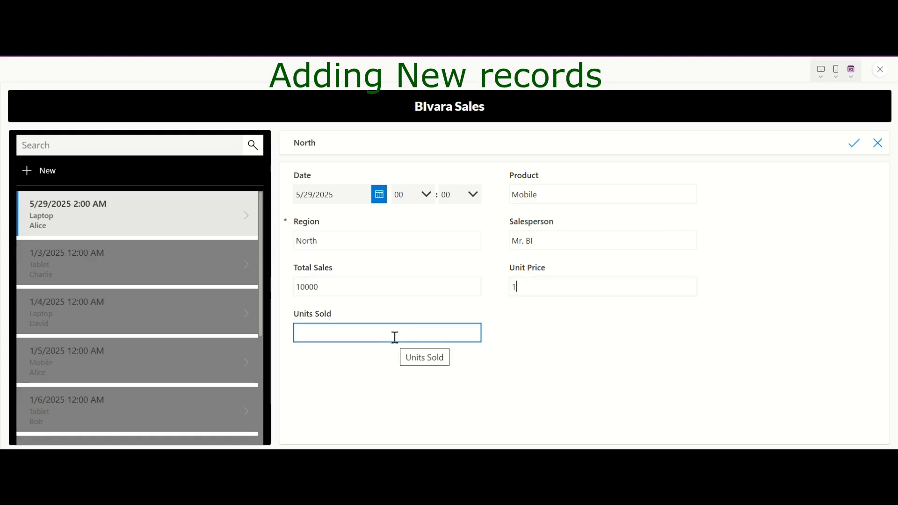
left_click(548, 290)
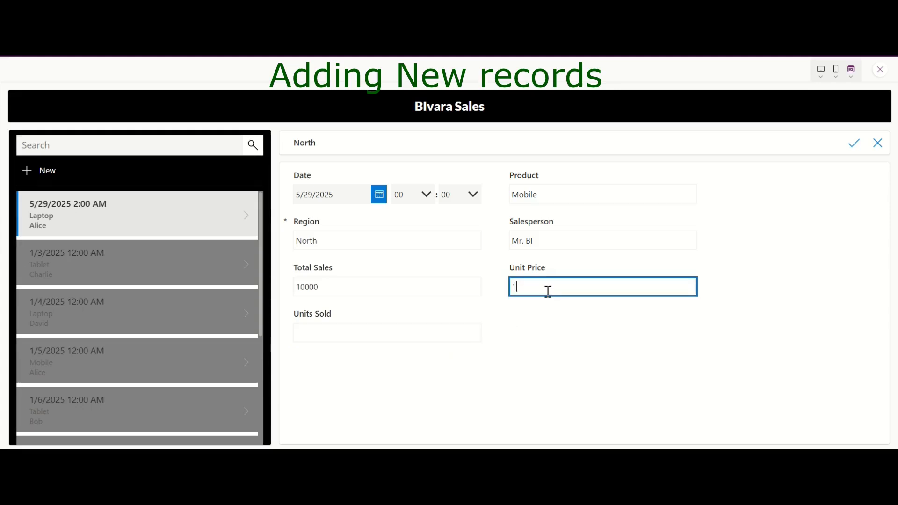
type("0000")
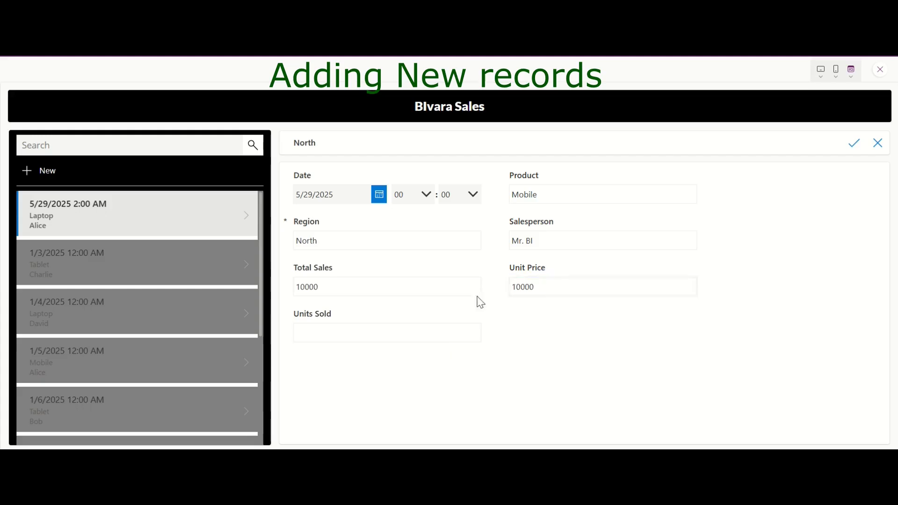
left_click(448, 334)
left_click(856, 146)
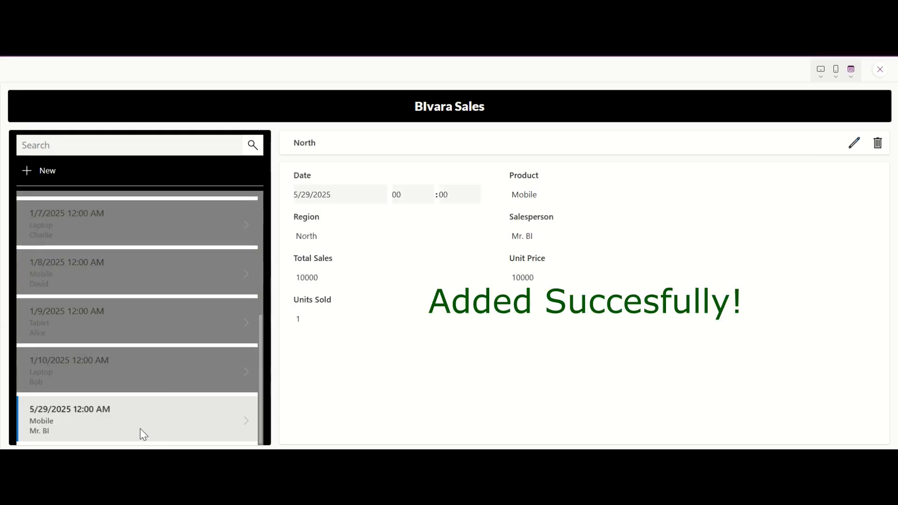
Step: Browse the record list from the 1/10/2025 entry back up to the edited 5/29/2025 2:00 AM record, examining the details
left_click(153, 369)
left_click(172, 318)
left_click(164, 280)
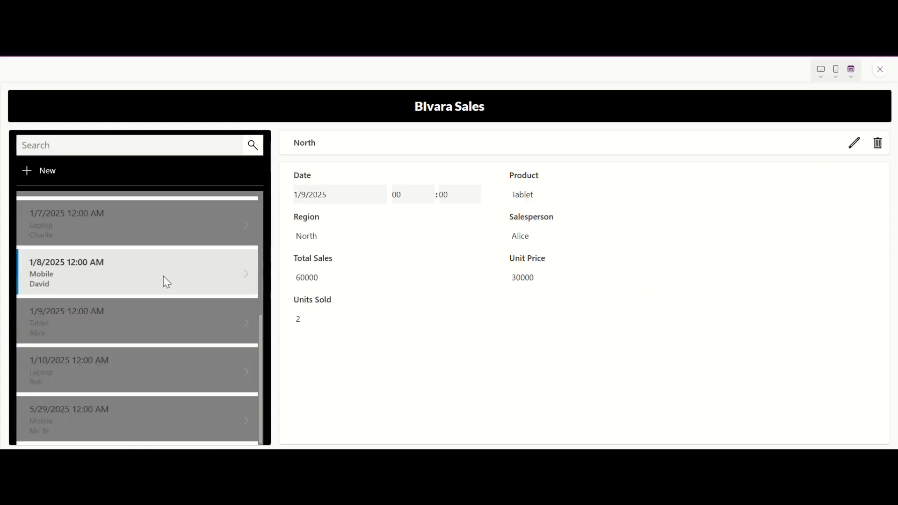
left_click(168, 229)
scroll(108, 246, "up", 5)
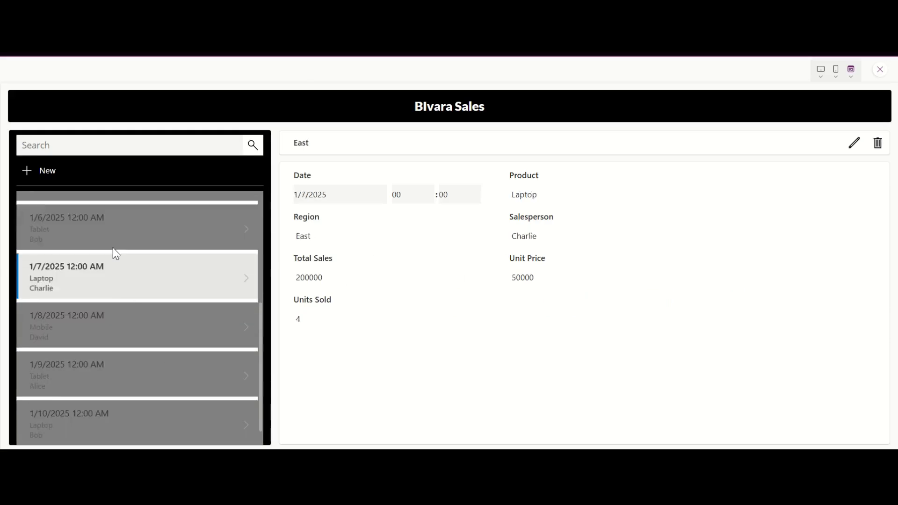
left_click(119, 217)
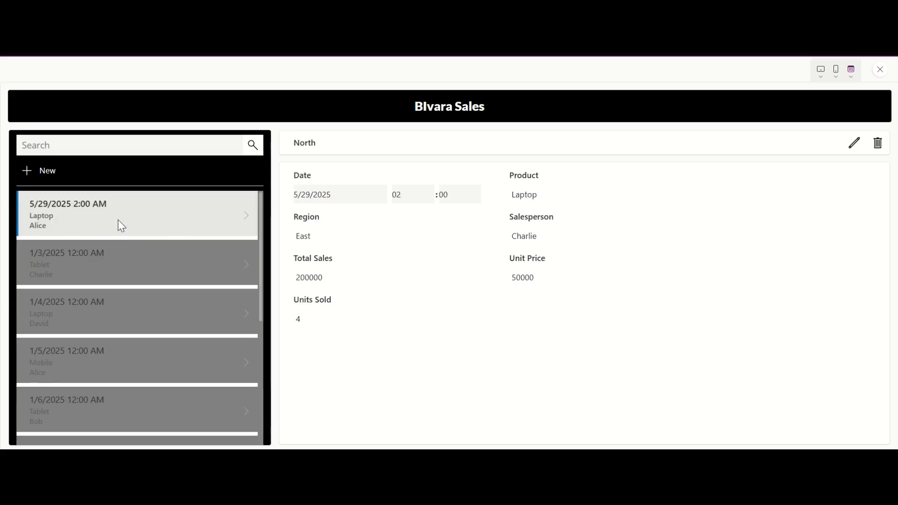
Step: Search the sales records for mobile, then clear the search term
left_click(115, 148)
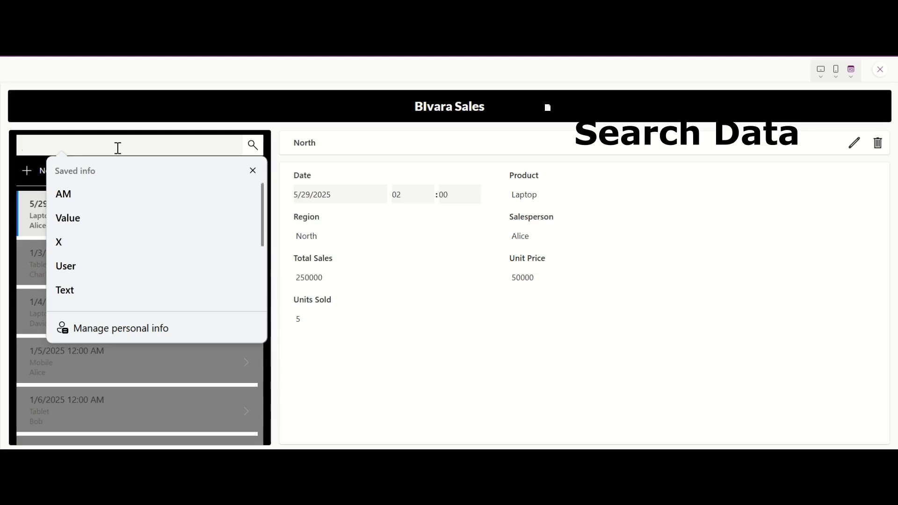
type("mobile")
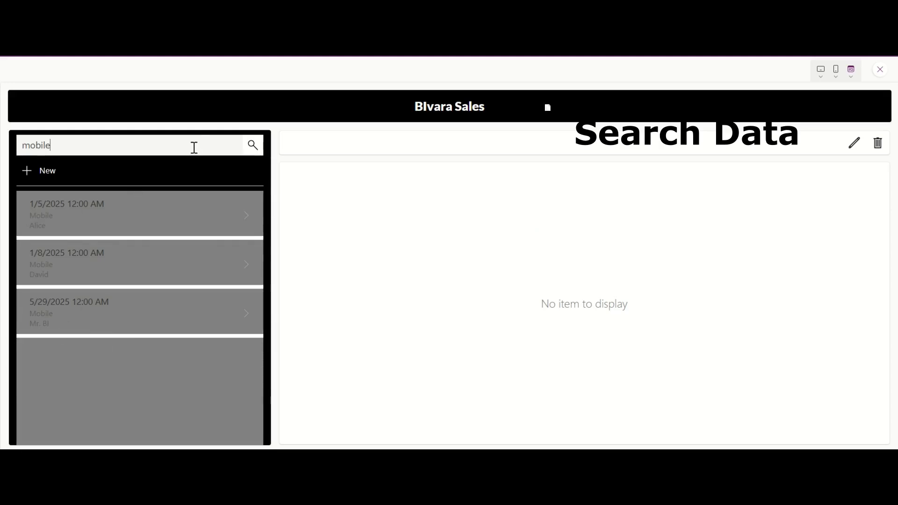
key("BackSpace")
key("BackSpace")
key("BackSpace")
key("BackSpace")
key("BackSpace")
key("BackSpace")
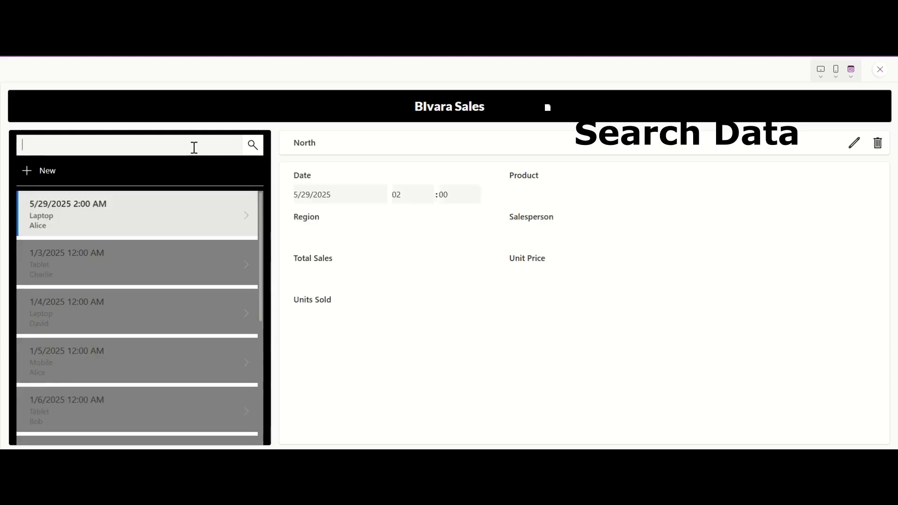
Step: Search the sales records for laptop, then clear the search term
type("laptop")
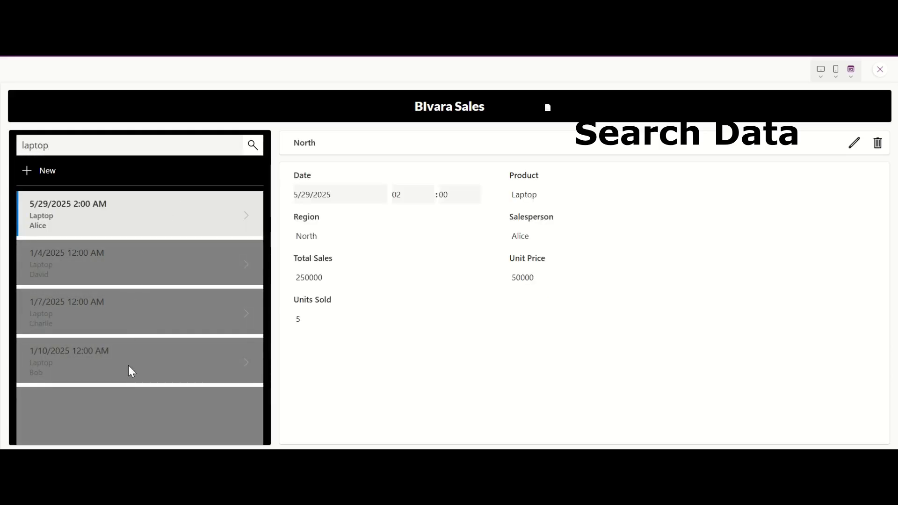
key("BackSpace")
key("BackSpace")
key("BackSpace")
key("BackSpace")
key("BackSpace")
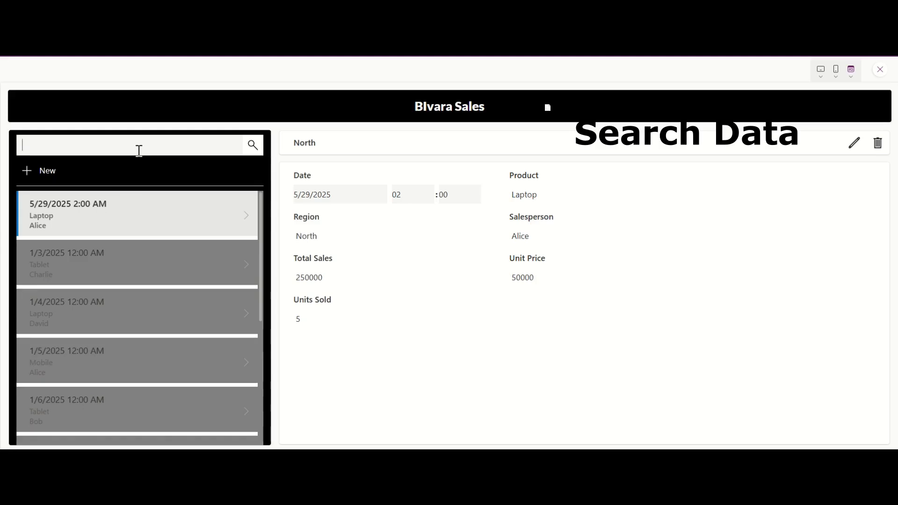
Step: Search the sales records for BI, then clear the search term
type("Bl")
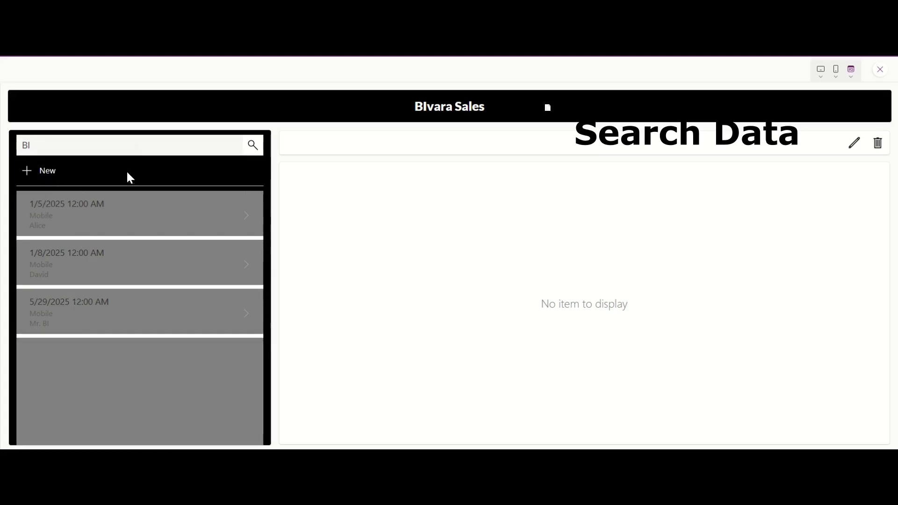
key("BackSpace")
key("BackSpace")
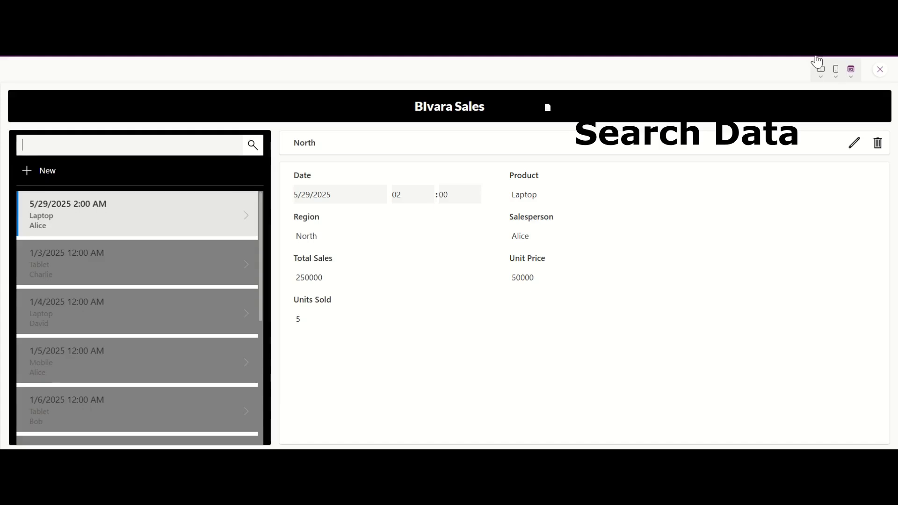
Step: Preview the app at the Apple iPhone SE 2nd gen, 3rd gen phone size and look through the displayed record's details
left_click(835, 75)
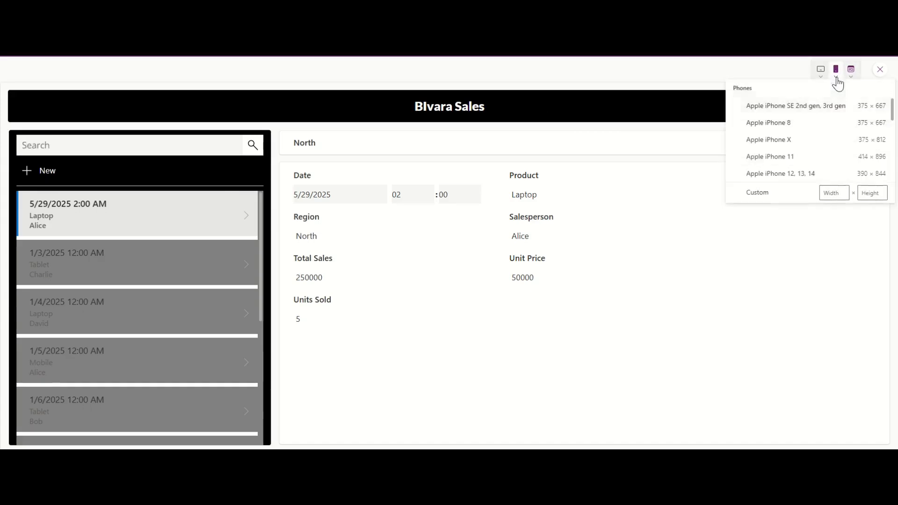
left_click(802, 107)
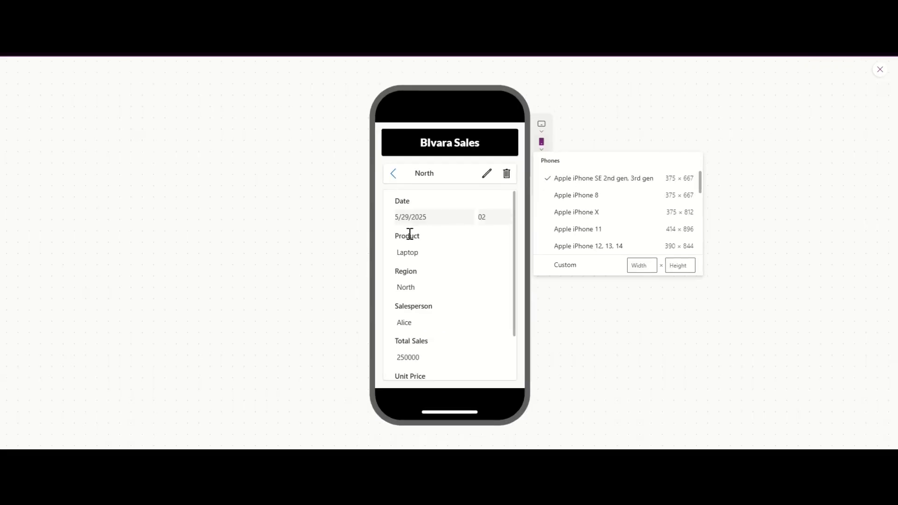
scroll(495, 252, "down", 2)
scroll(495, 290, "up", 2)
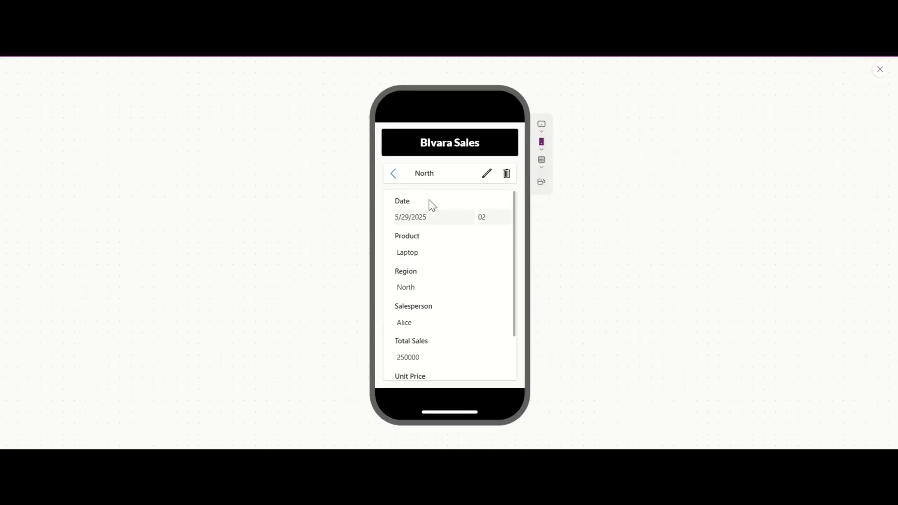
Step: Return to the record list in the phone preview and open the 1/3/2025 record to examine its fields
left_click(394, 175)
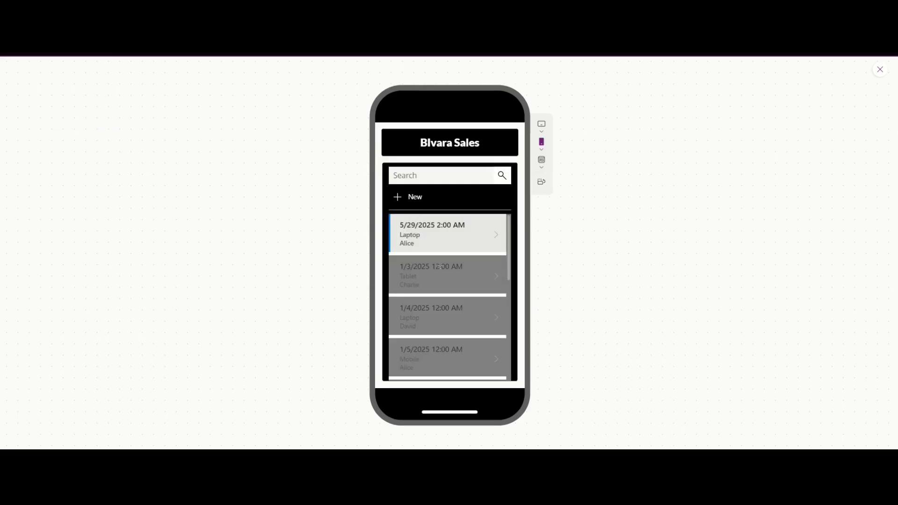
left_click(438, 276)
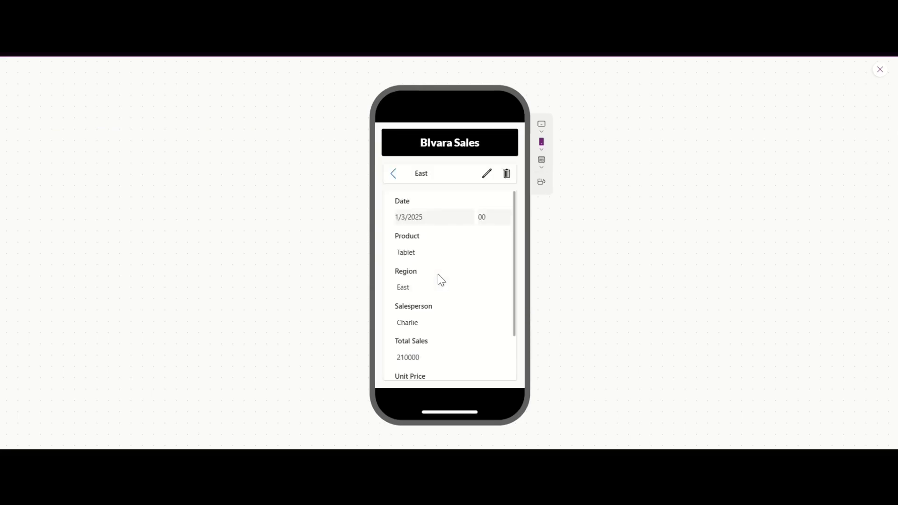
scroll(465, 287, "down", 2)
scroll(469, 283, "up", 2)
Step: Edit the 1/3/2025 record in the phone preview, changing its product to Tab, and save it
left_click(488, 175)
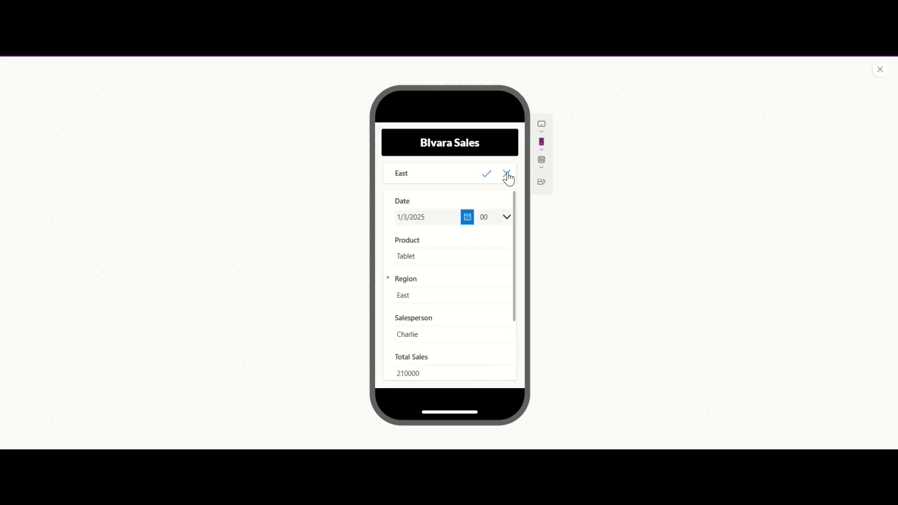
left_click(508, 176)
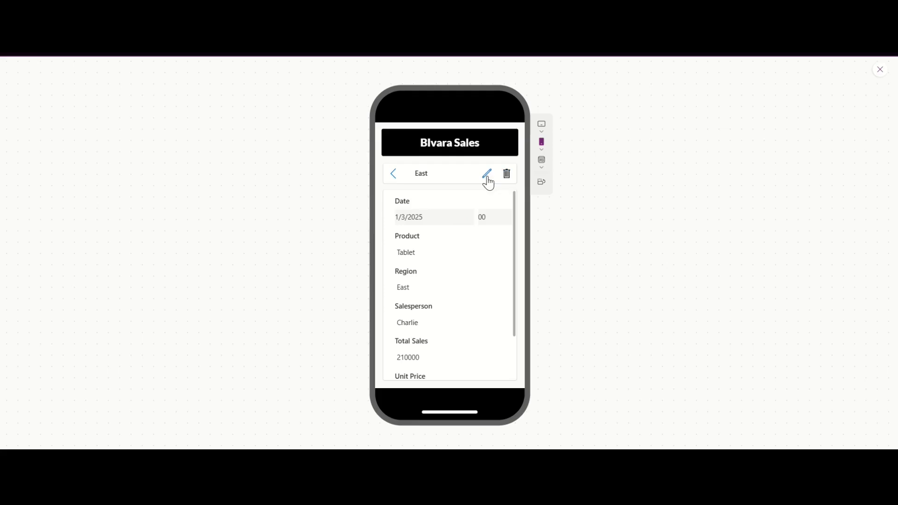
left_click(488, 182)
left_click(469, 257)
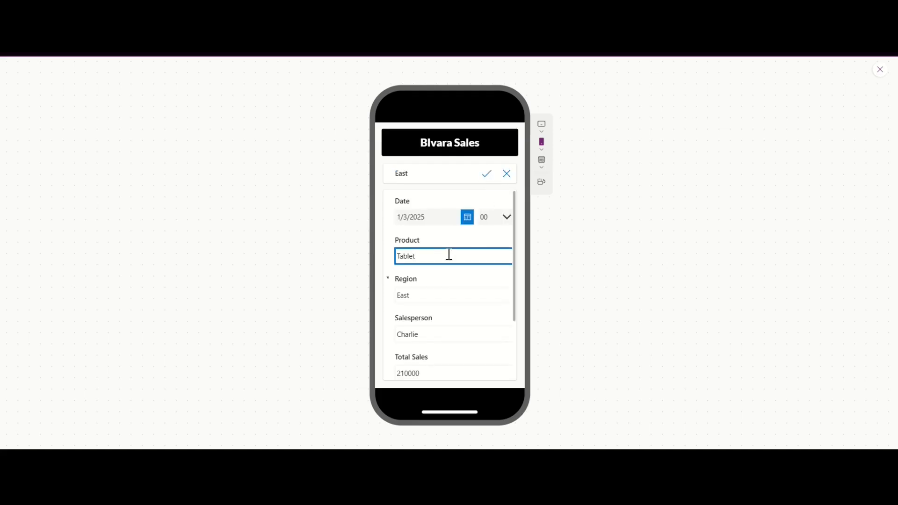
left_click(487, 177)
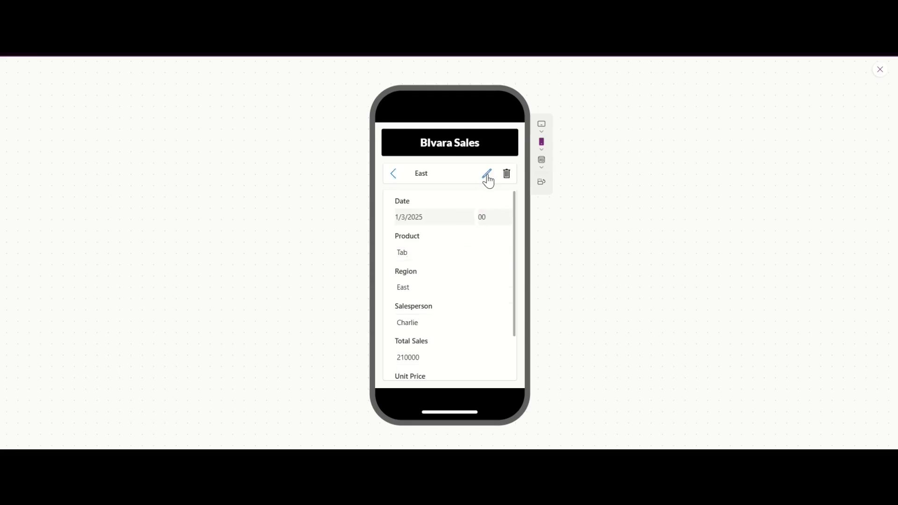
Step: Go back to the record list in the phone preview and browse through its entries
left_click(395, 176)
scroll(445, 242, "down", 3)
scroll(443, 239, "up", 5)
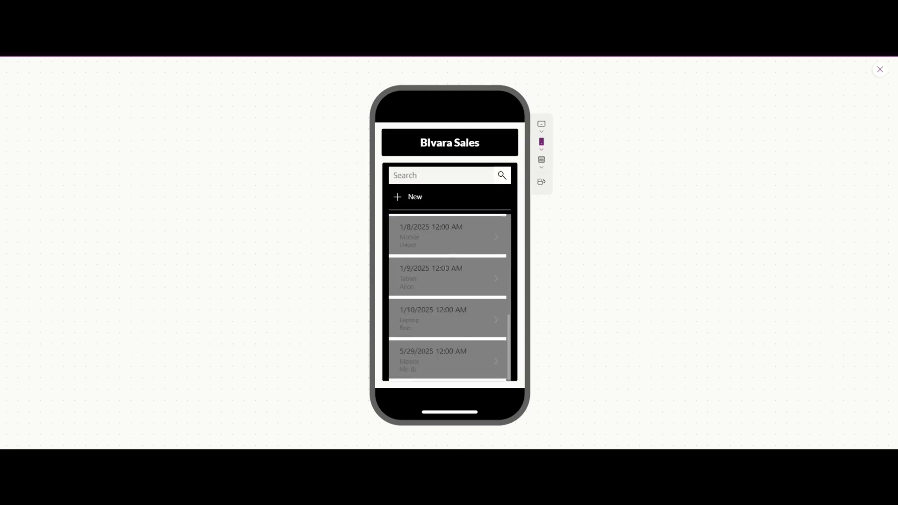
Step: Preview the app at the Apple iPad 10.2" tablet size, and switch the preview to Canvas size
left_click(542, 128)
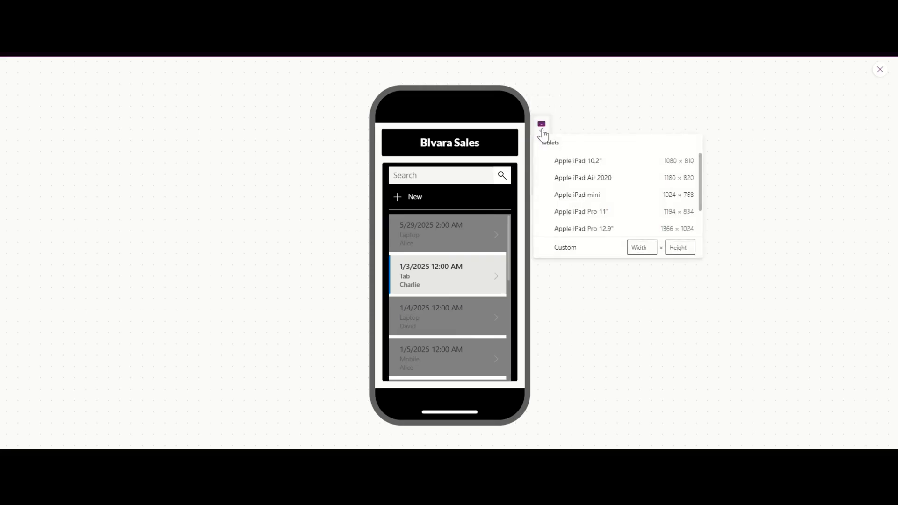
left_click(578, 166)
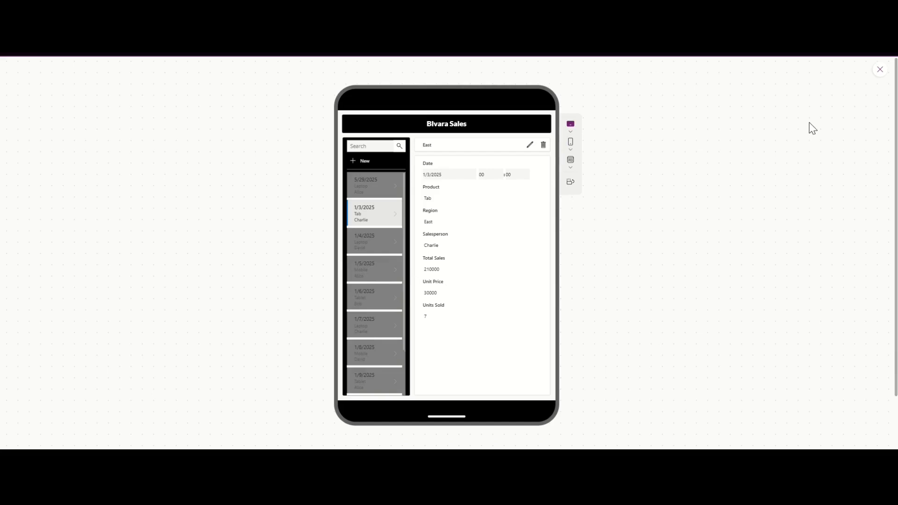
left_click(571, 163)
left_click(590, 200)
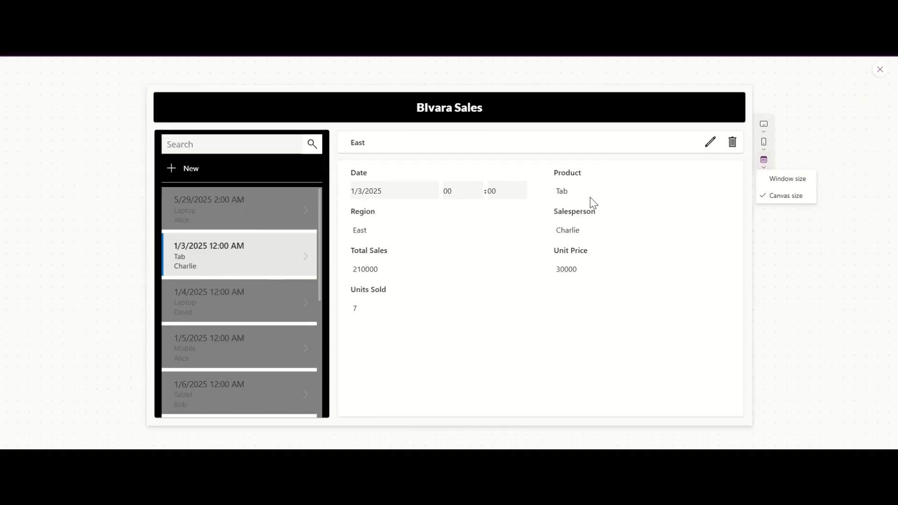